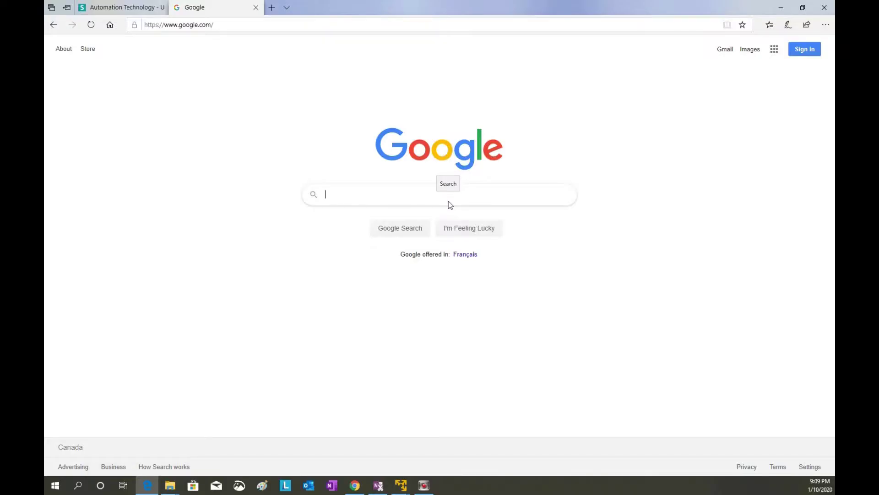
- Search Google for 's7-200 upgrade to s7-1200'
type("s7-200")
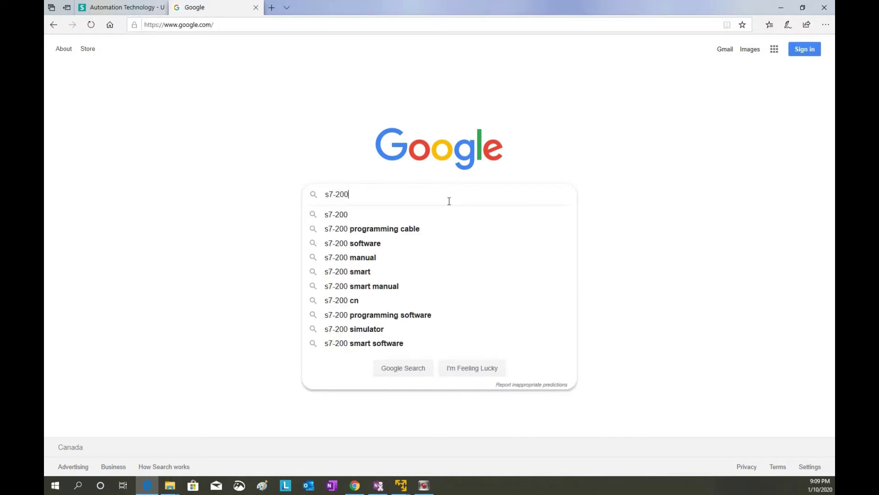
type(" y")
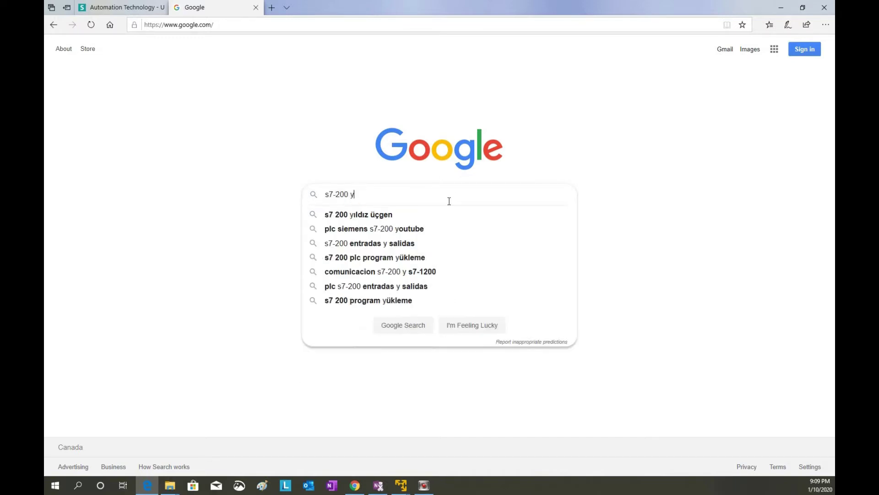
key("BackSpace")
type("upgrade to s")
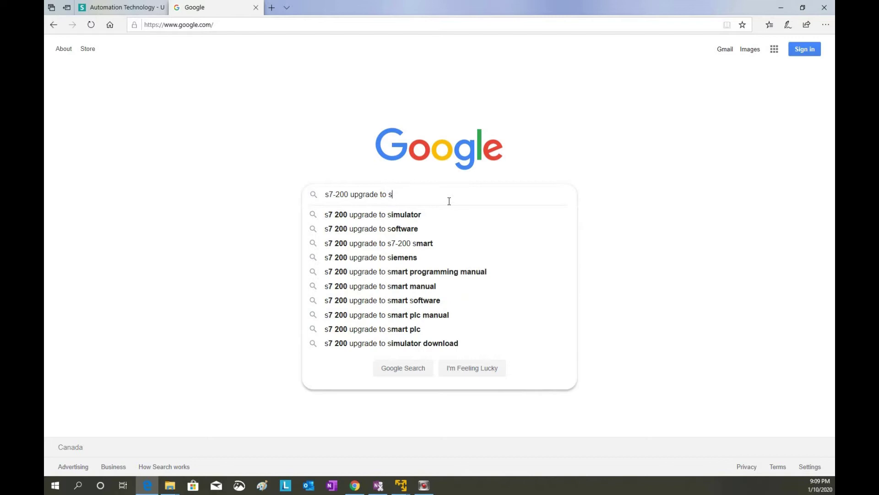
type("7-1200")
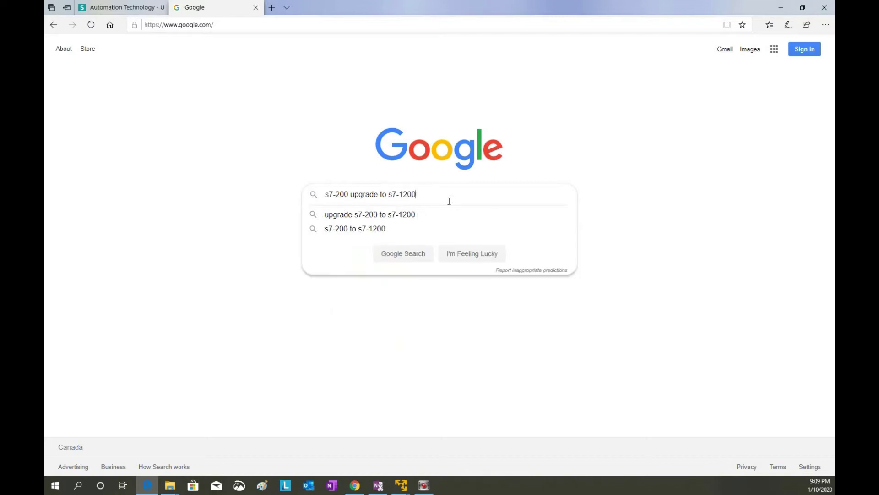
key("Return")
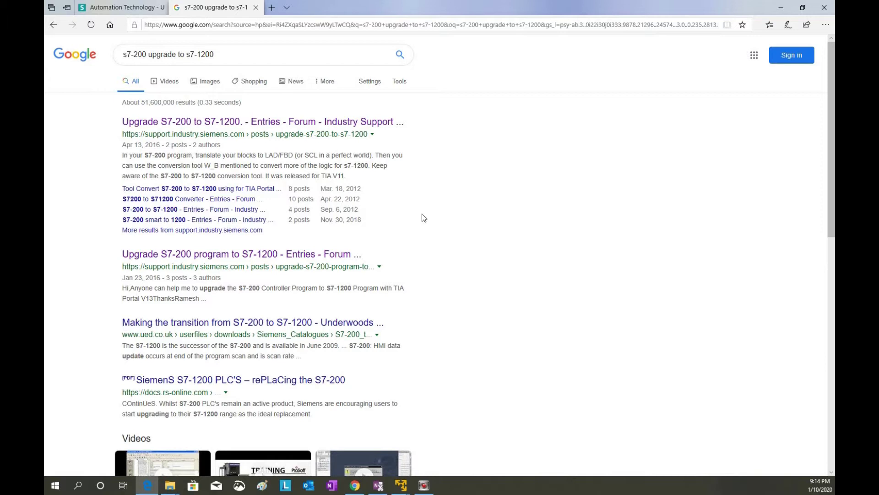
- Load the Siemens Industry Online Support home page in a new browser tab
key("ctrl+t")
type("https://support.industry.siemens.com")
key("Return")
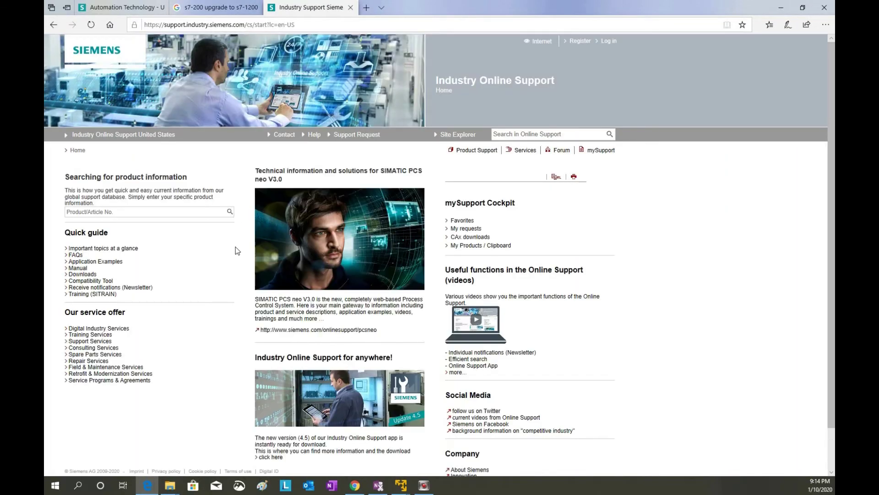
- Search the Product/Article No. field for article 106449434
left_click(159, 212)
type("106449434")
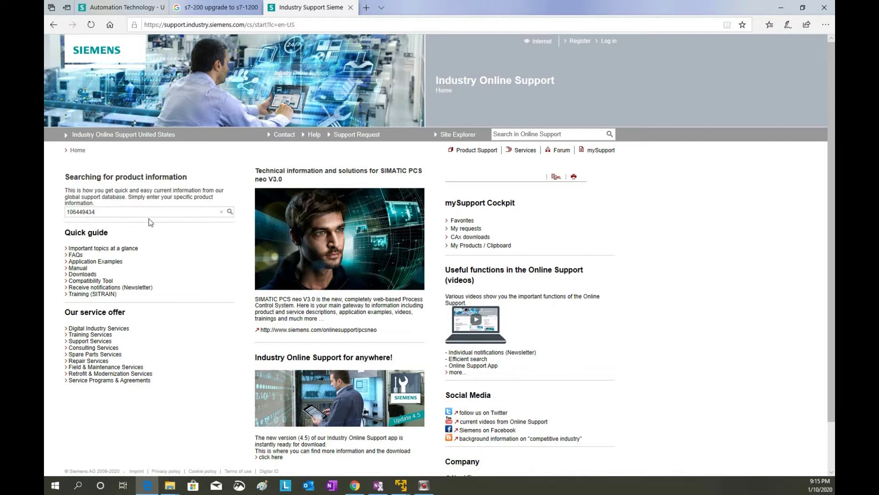
left_click(230, 211)
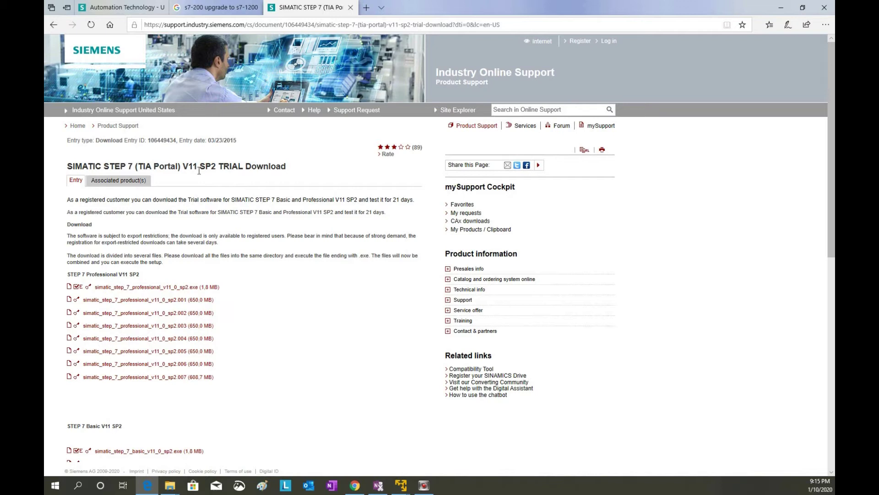
- Highlight the V11 SP2 title and scroll through the STEP 7 Professional V11 SP2 trial files
left_click(289, 169)
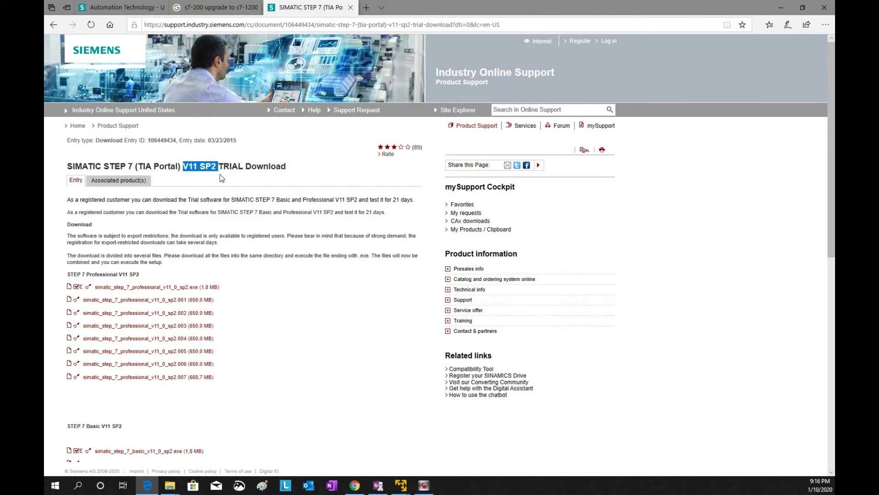
left_click(244, 190)
left_click_drag(205, 166, 224, 167)
left_click(203, 178)
scroll(199, 168, "down", 1)
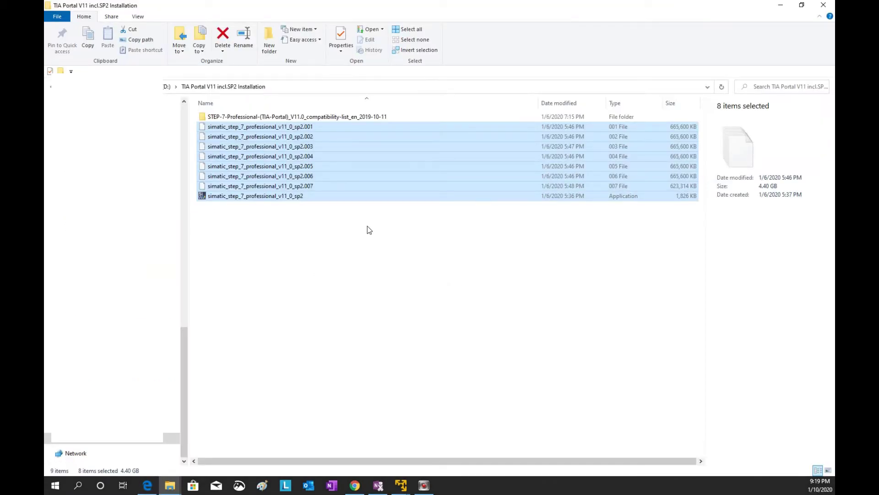
left_click_drag(352, 248, 238, 131)
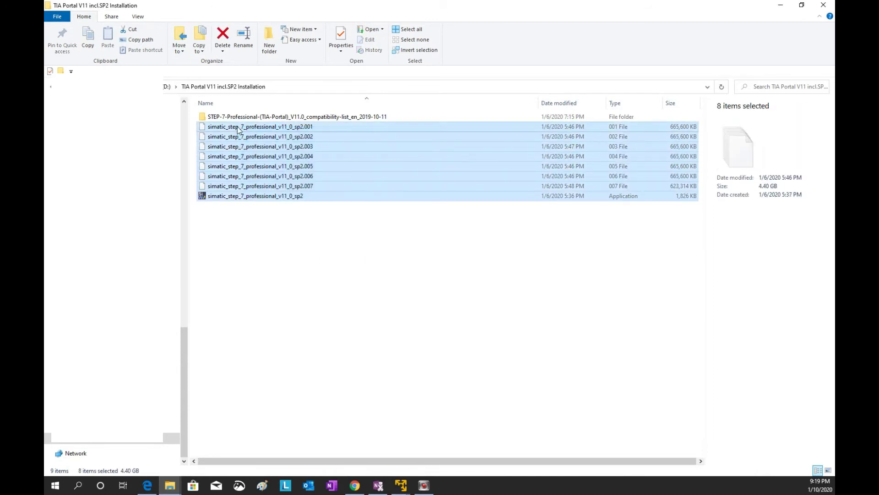
left_click(311, 217)
left_click(301, 196)
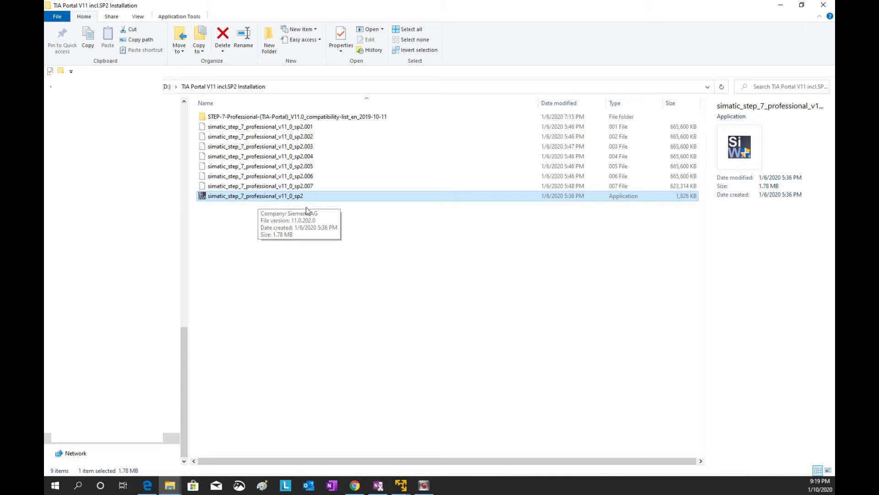
left_click(348, 233)
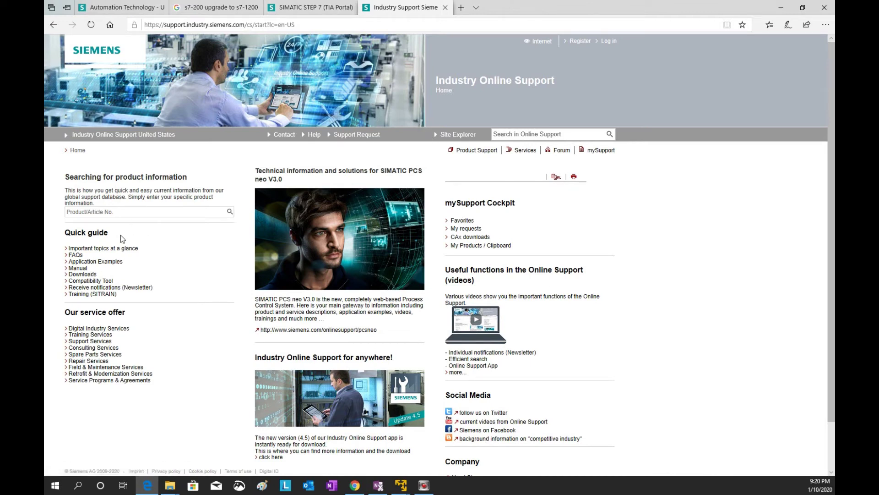
- Open the Compatibility Tool page and the downloaded compatibility list workbook in Excel
left_click(103, 283)
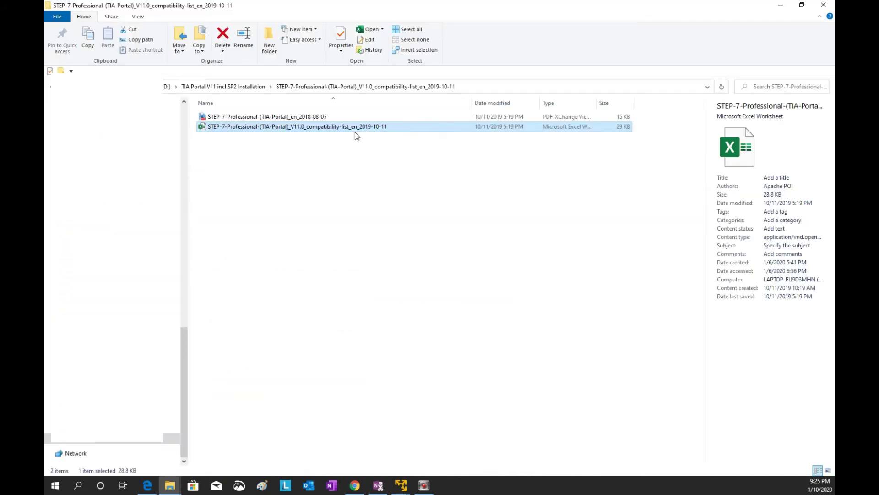
double_click(355, 132)
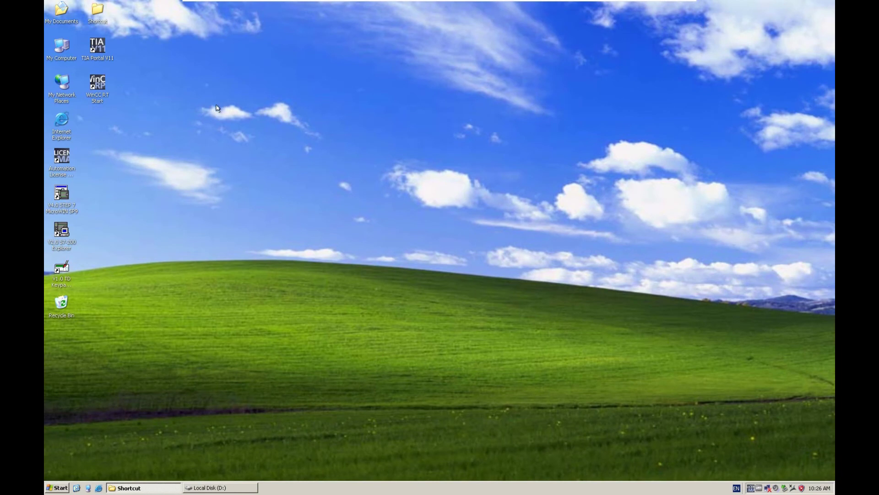
- Open the desktop S7200Upgrade folder containing the ProcessSimPAS7200 STEP 7-MicroWIN project
double_click(97, 46)
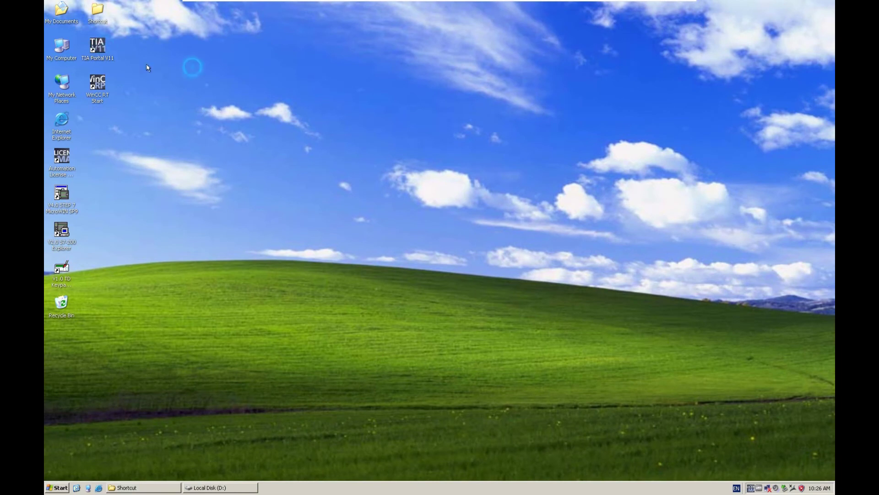
left_click(98, 51)
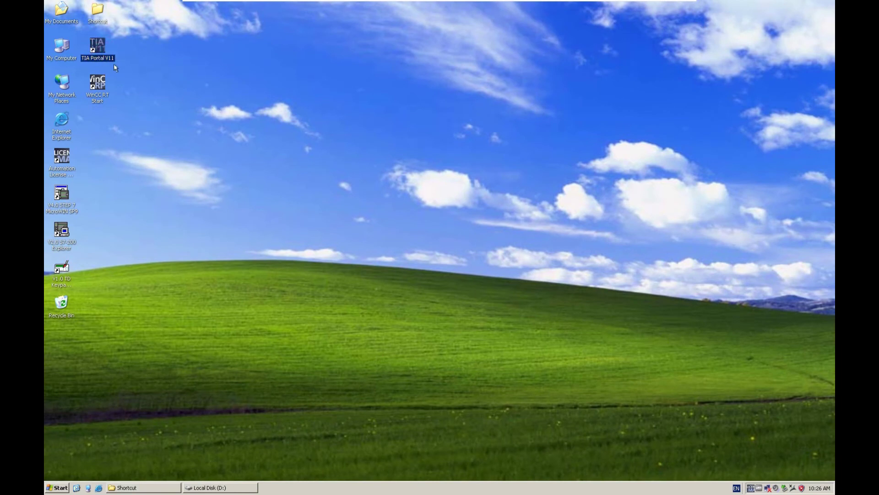
left_click(256, 161)
double_click(52, 210)
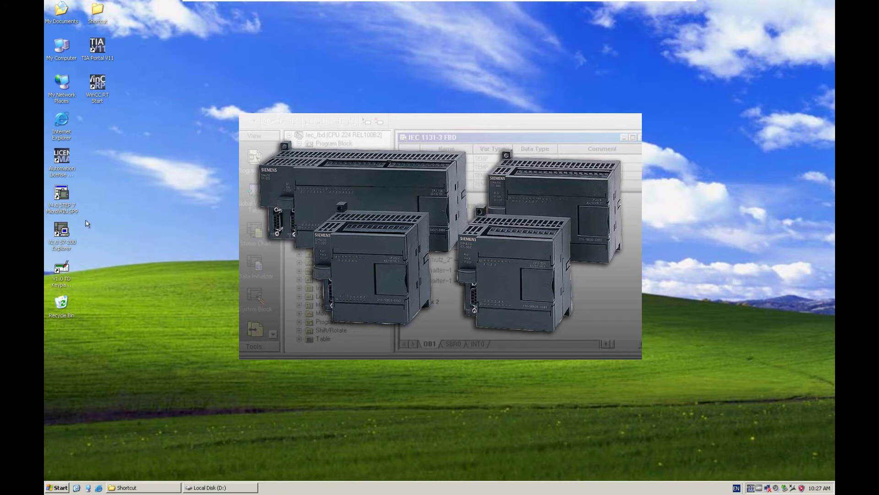
left_click(98, 58)
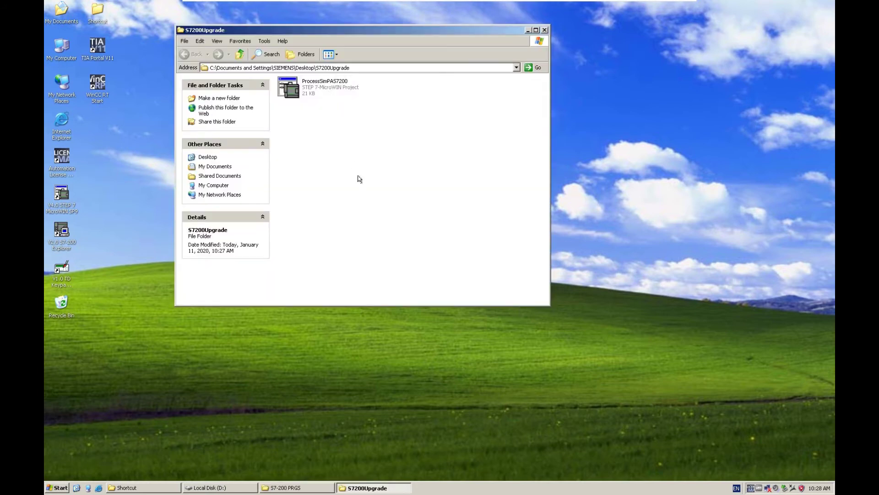
- Open the ProcessSimPAS7200 project and view the MAIN (OB1) and FC100 networks
double_click(334, 90)
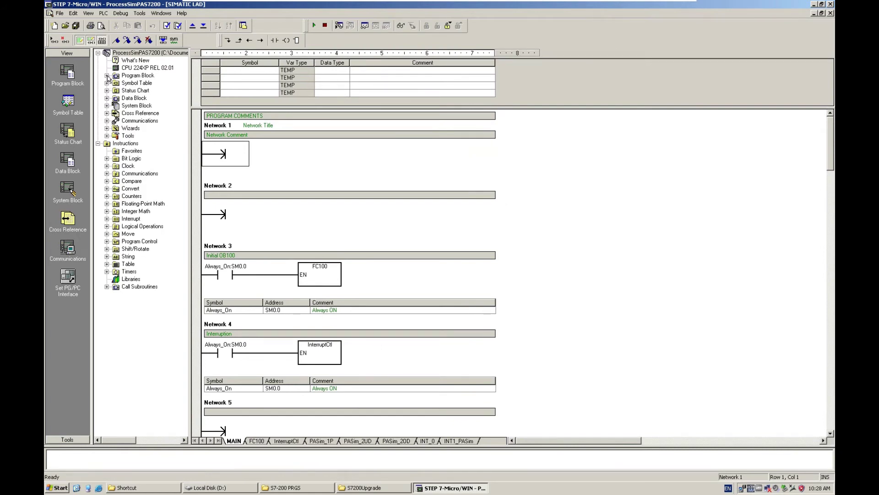
left_click(107, 75)
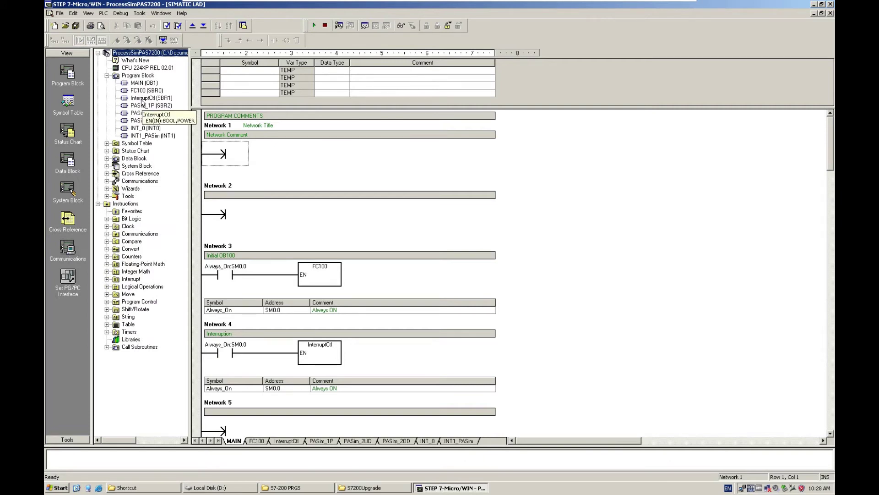
left_click(145, 83)
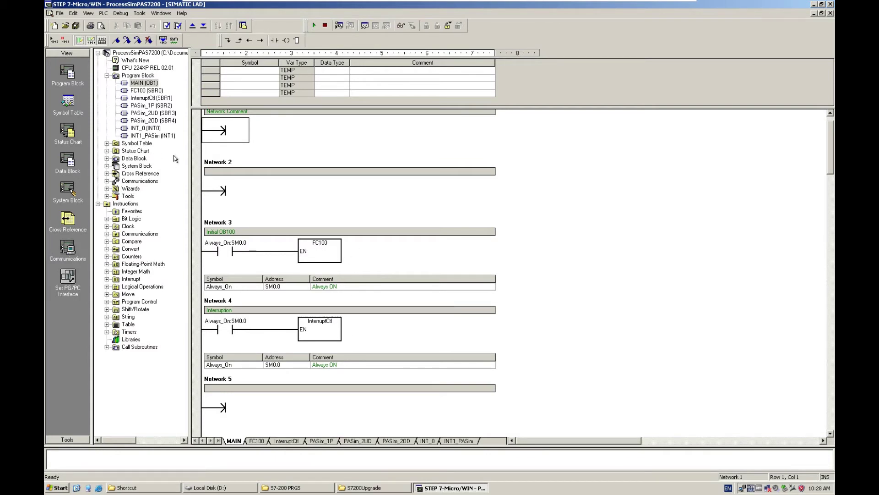
left_click(147, 91)
scroll(371, 164, "down", 5)
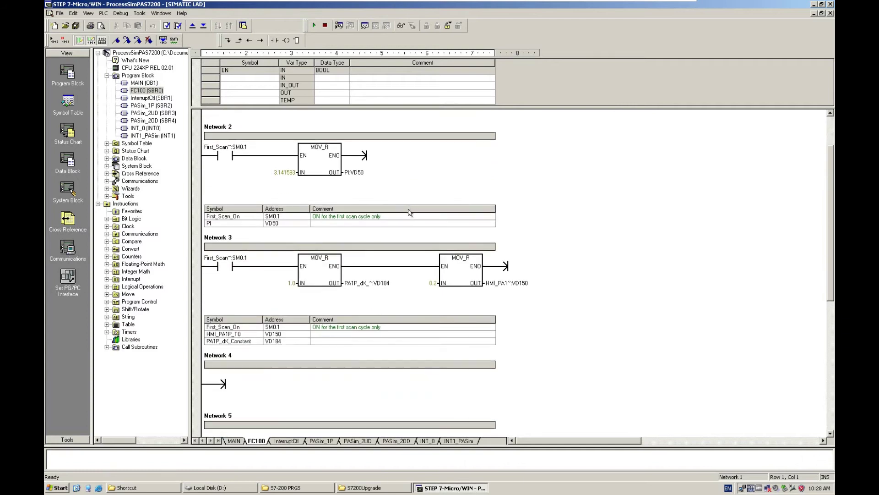
scroll(405, 225, "up", 4)
scroll(405, 225, "up", 1)
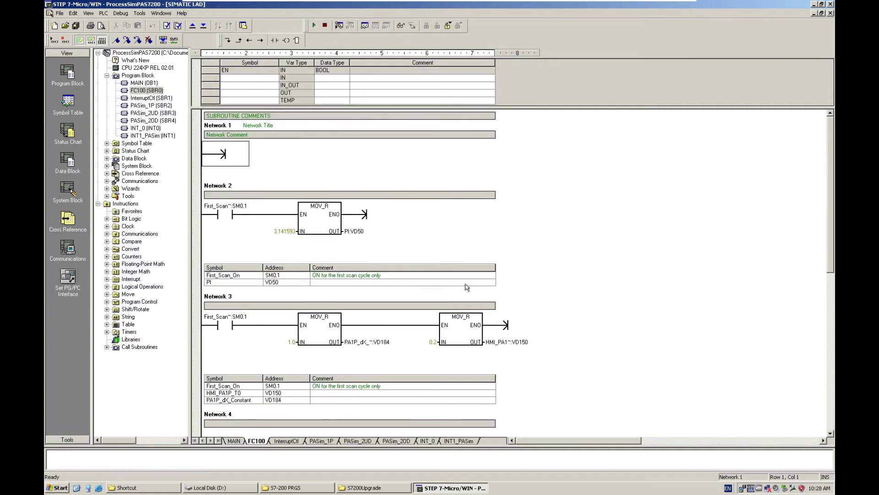
double_click(143, 83)
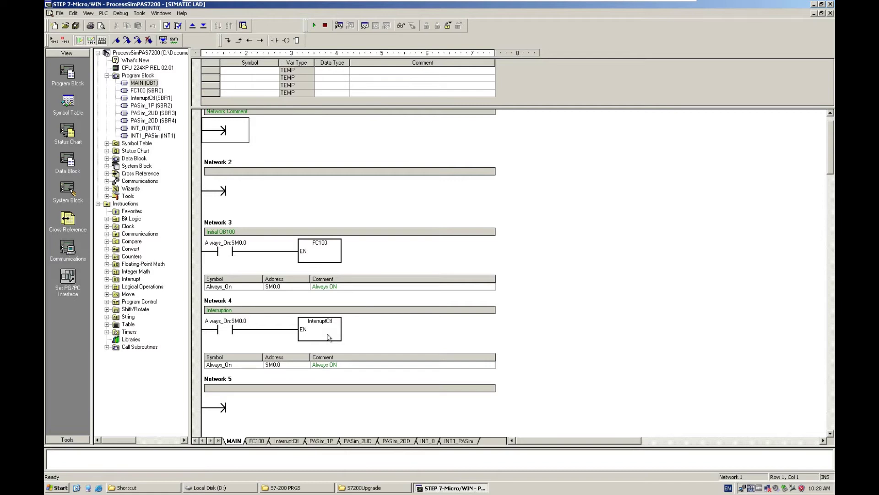
- Inspect InterruptCtl's INT1_PASim ATCH operand, then browse the PASim subroutines to PASim_1P
double_click(328, 338)
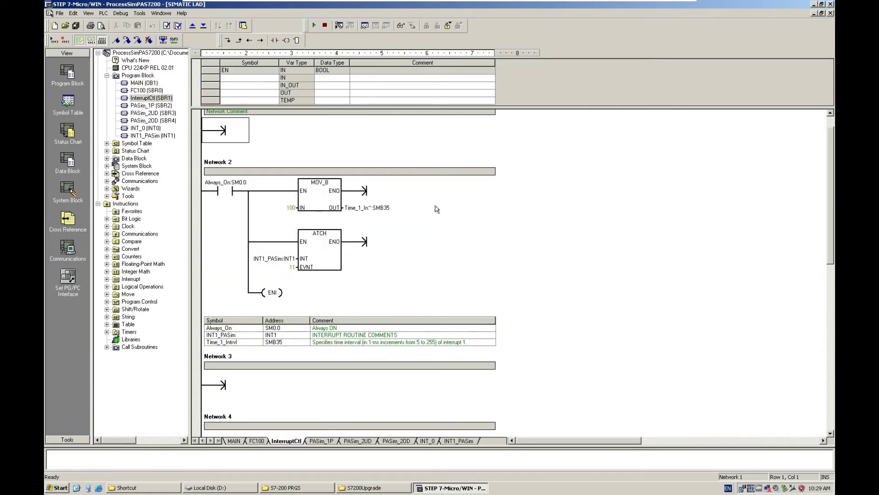
left_click(277, 259)
key("Return")
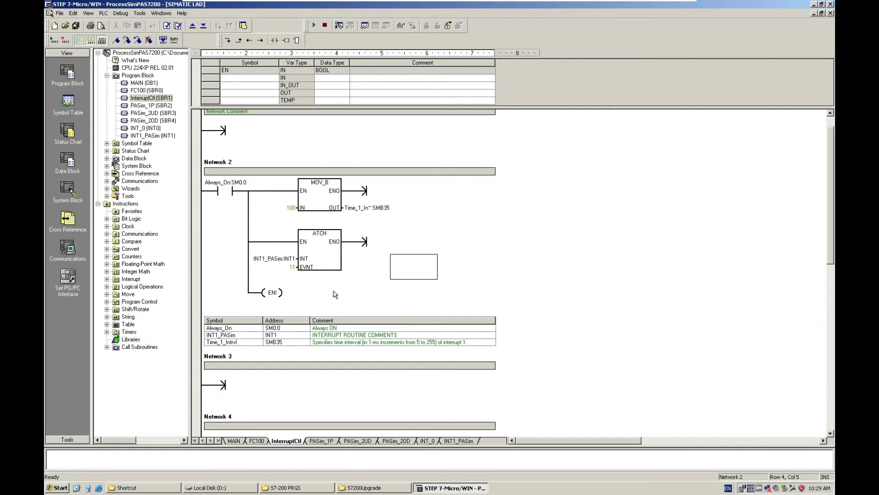
left_click(159, 114)
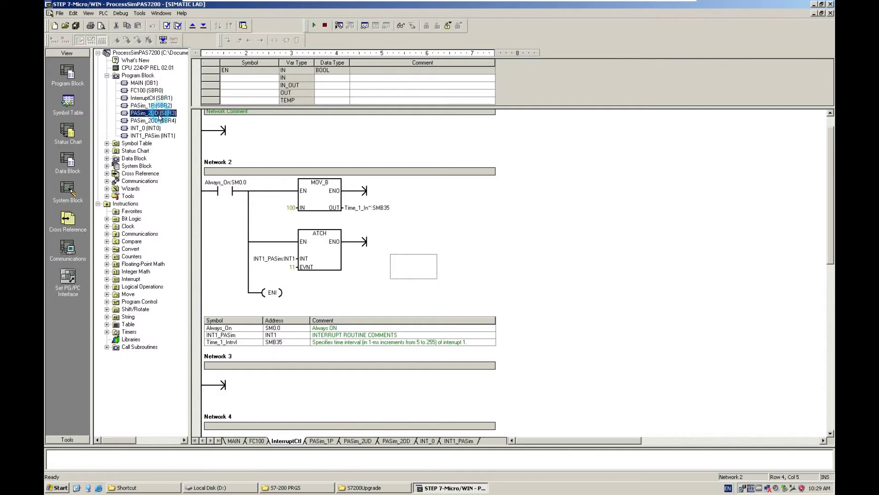
left_click(158, 120)
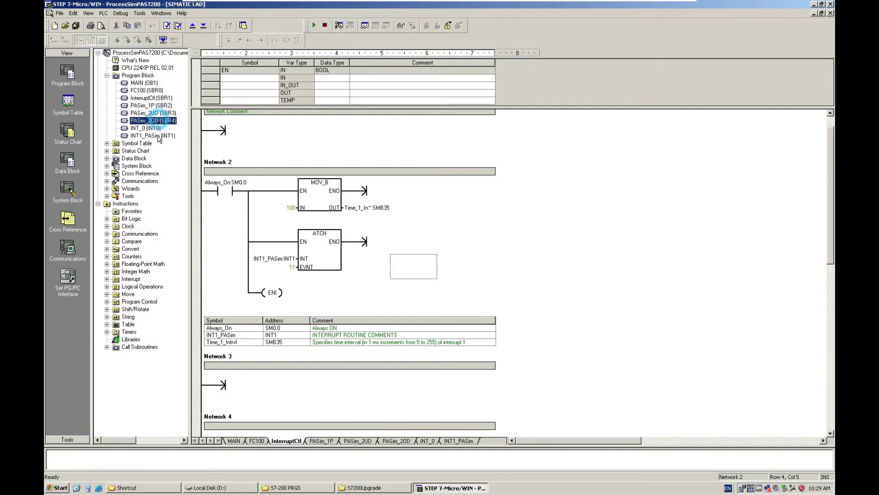
left_click(522, 236)
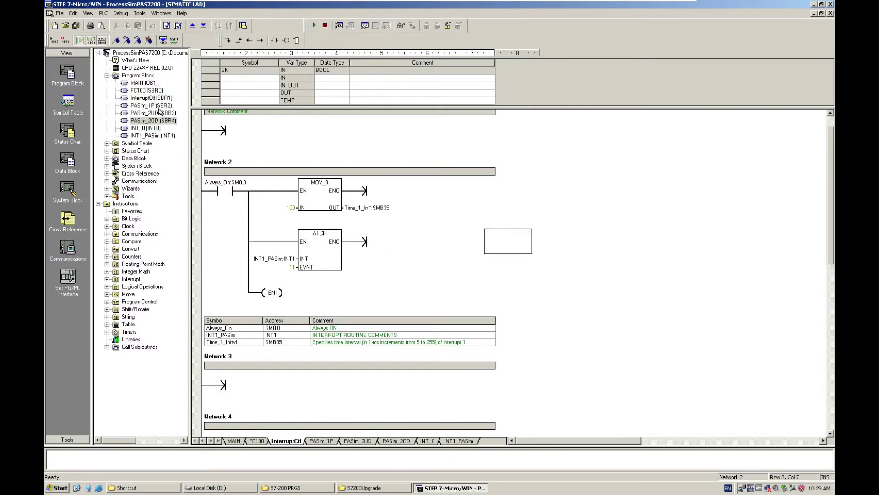
double_click(160, 106)
scroll(438, 235, "up", 10)
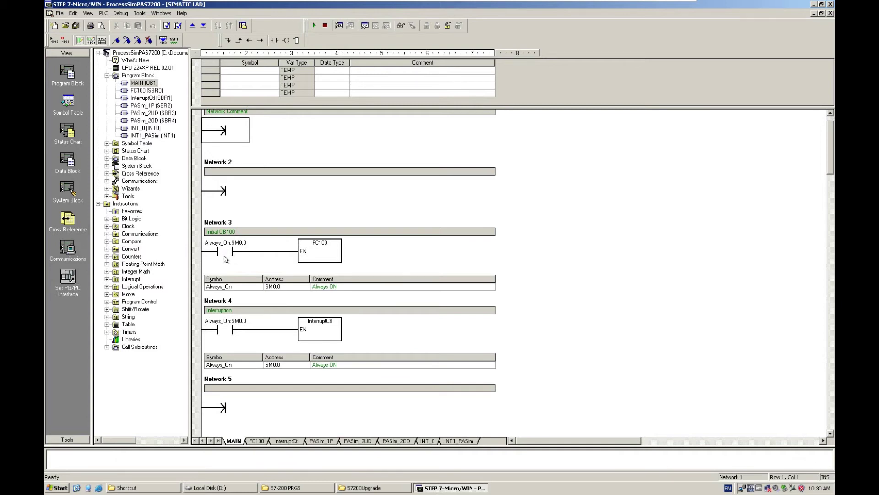
- Review FC100's first-scan moves and the PASim subroutines, then close STEP 7-Micro/WIN
double_click(151, 91)
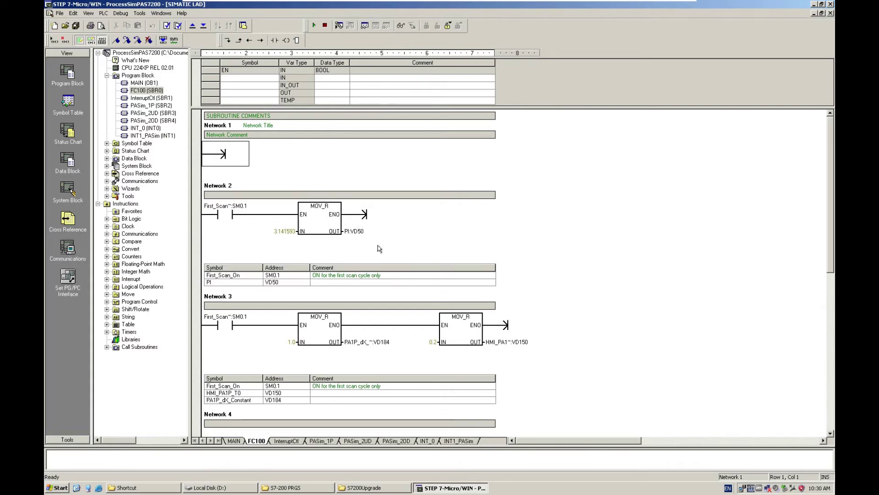
left_click(159, 103)
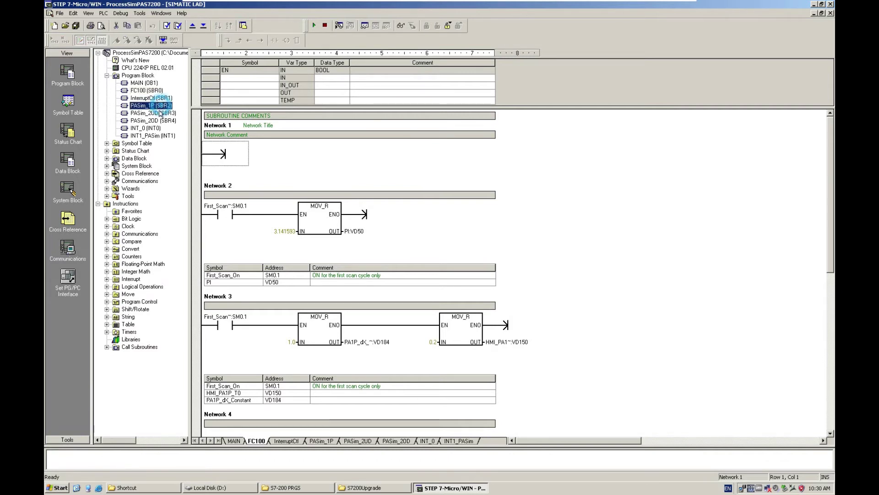
key("Down")
key("Down")
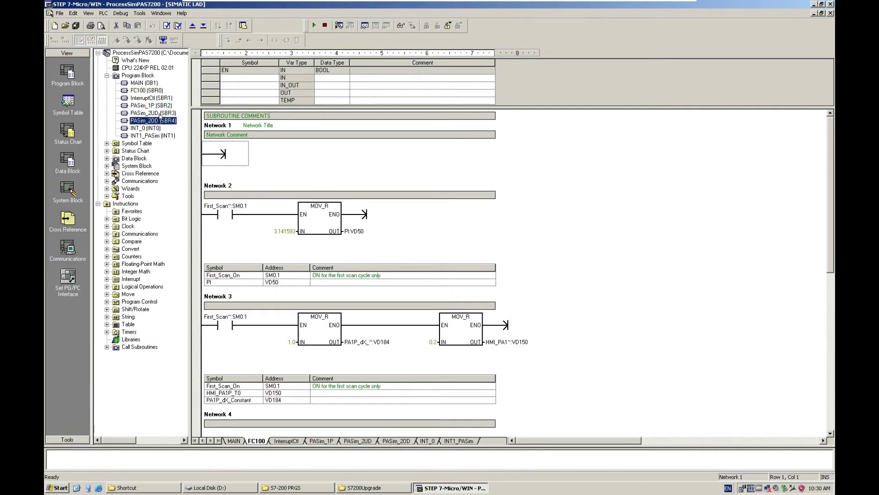
mouse_move(159, 114)
left_click(563, 199)
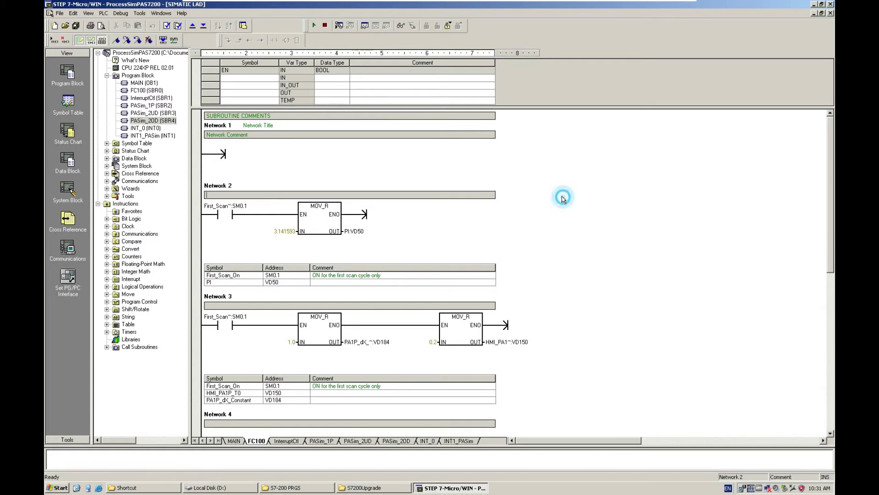
left_click(830, 4)
- Hide the S7200Upgrade folder and start TIA Portal V11 from its desktop shortcut
left_click(389, 177)
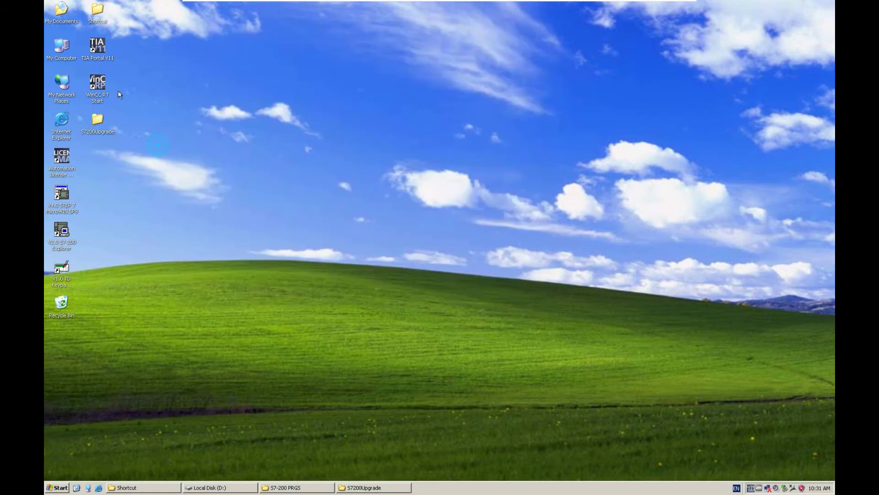
key("super+d")
double_click(97, 50)
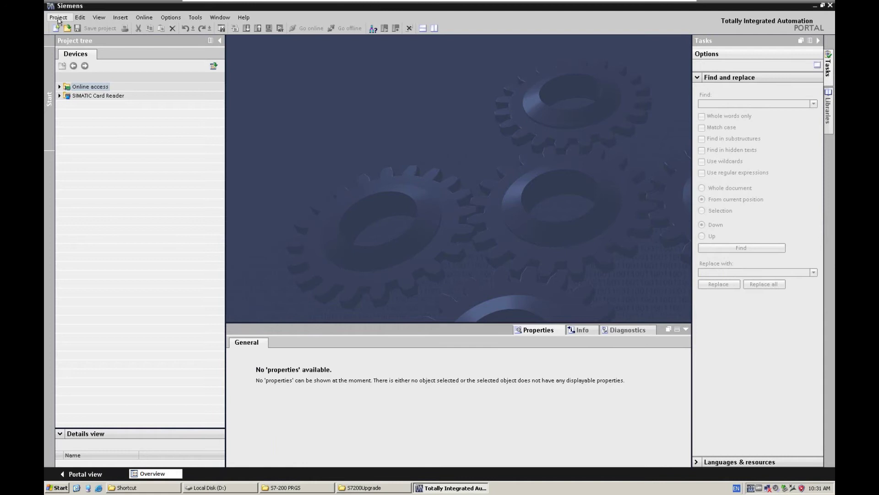
- Confirm under Help > Installed software that TIA Portal, STEP 7 and WinCC Professional are V11 SP2
left_click(59, 19)
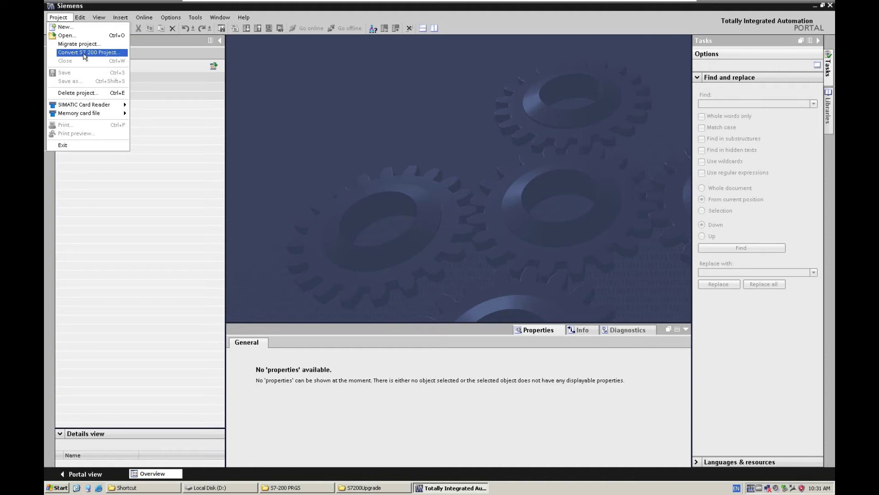
left_click(244, 17)
left_click(244, 17)
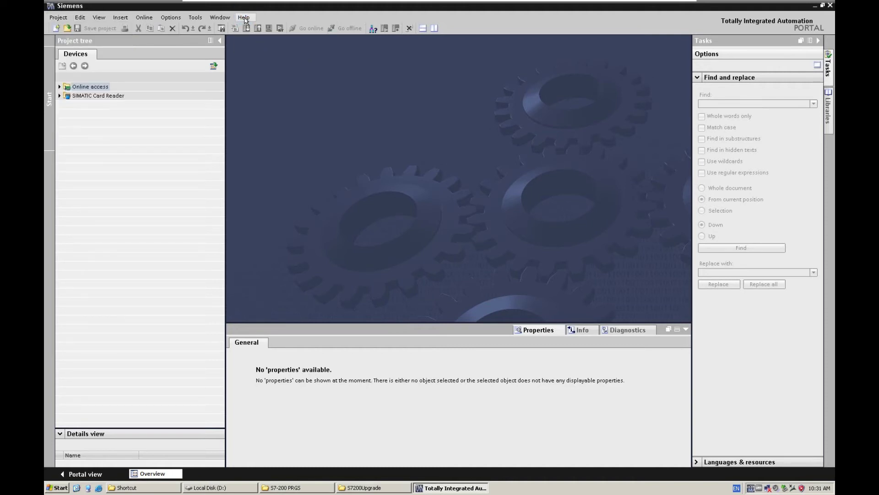
left_click(244, 17)
left_click(262, 50)
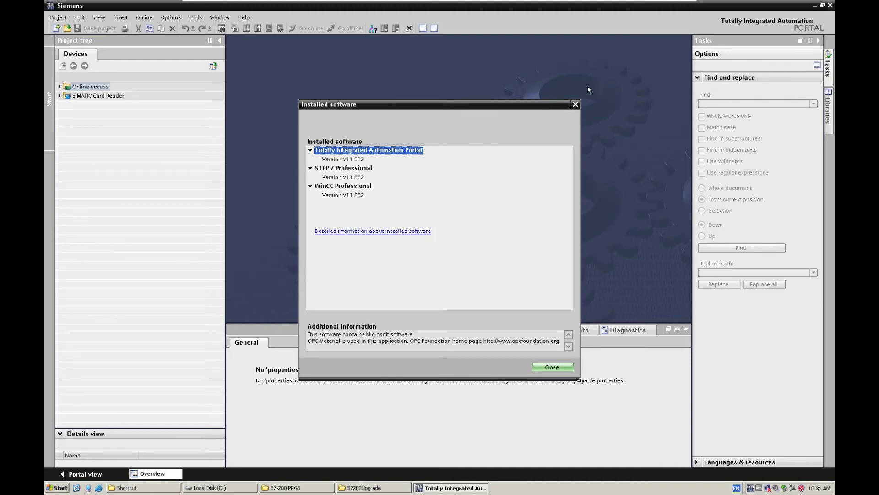
left_click(573, 106)
left_click(58, 17)
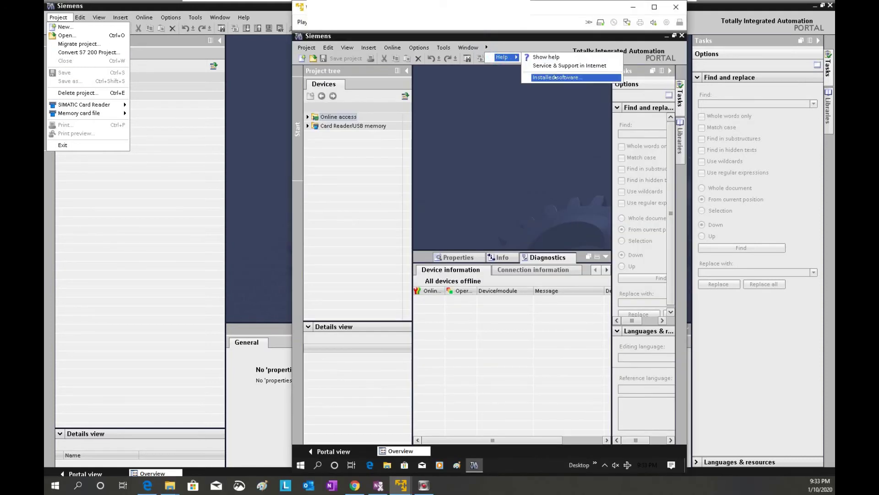
- Confirm the second instance runs TIA Portal, STEP 7 Professional and WinCC Advanced V12 SP1
left_click(554, 78)
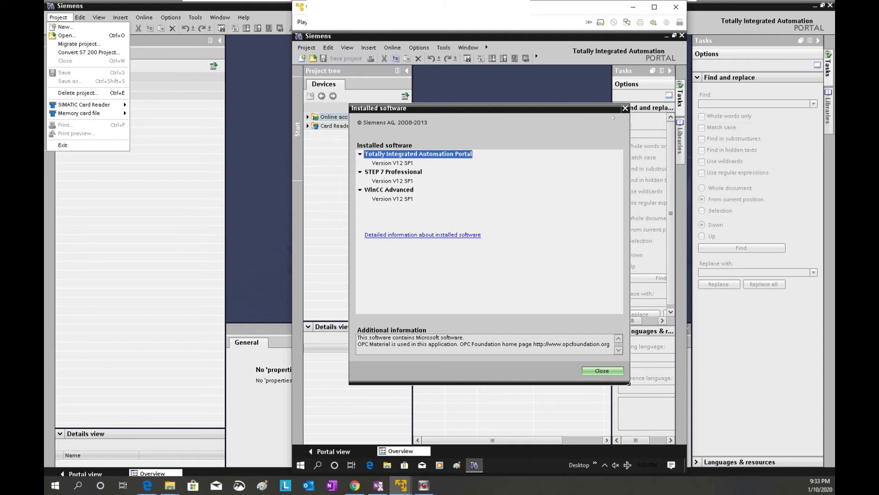
left_click(625, 109)
left_click(306, 47)
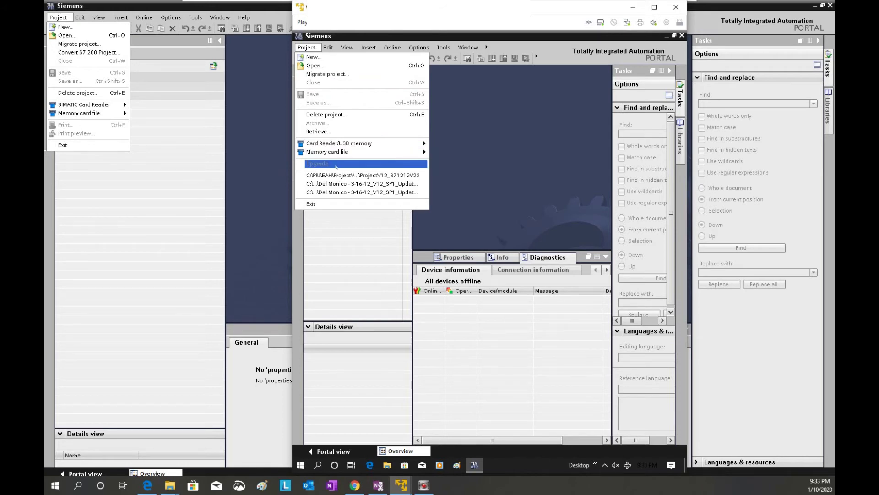
left_click(486, 48)
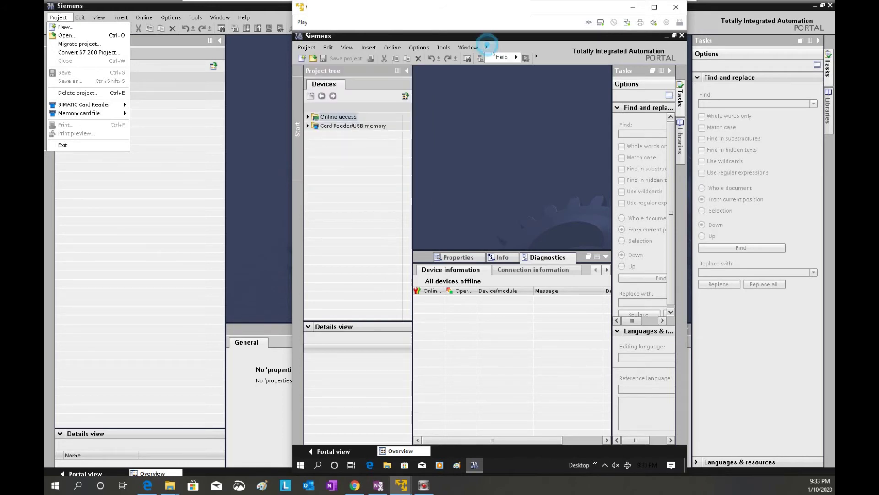
mouse_move(502, 57)
left_click(537, 78)
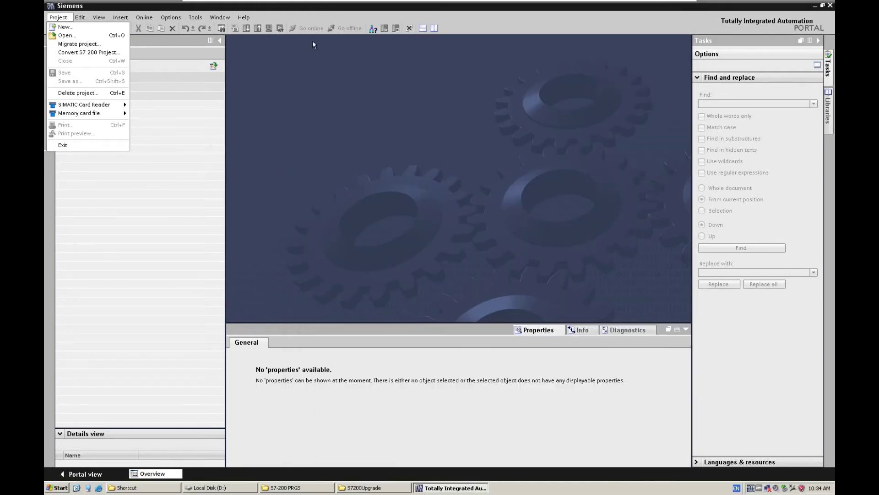
- Confirm TIA Portal V11 SP2 under Help > Installed software, then bring up the Project menu
left_click(269, 22)
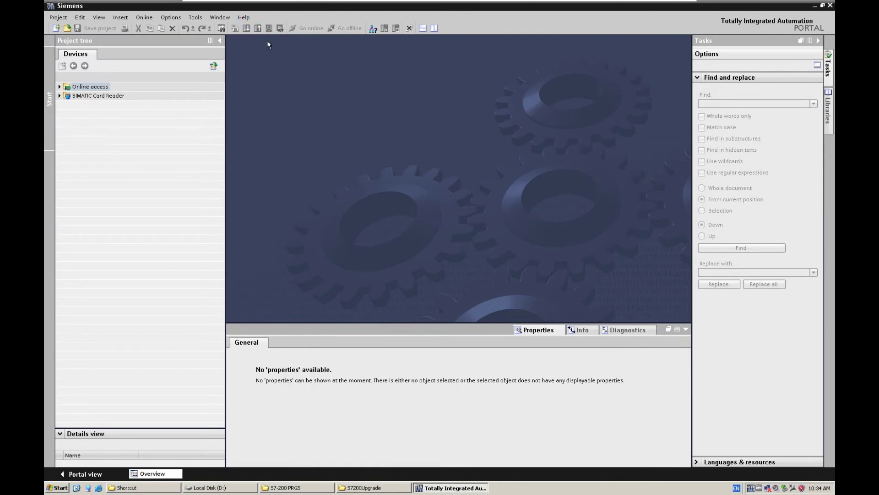
left_click(244, 17)
left_click(256, 50)
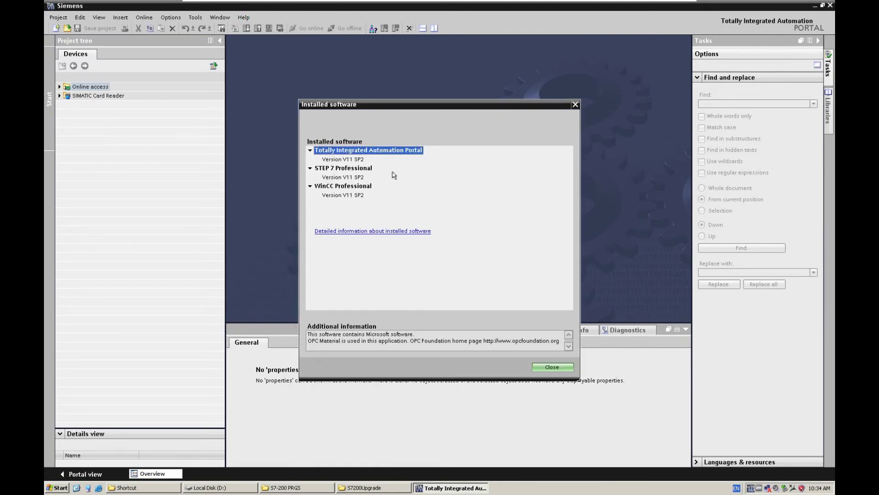
left_click(575, 105)
left_click(58, 18)
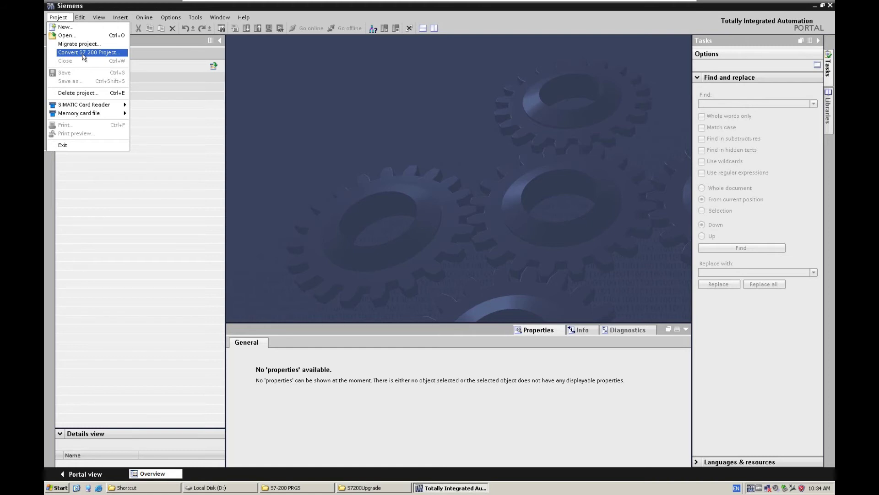
- Start the S7-200 project conversion with ProcessSimPAS7200.mwp as the source project
left_click(83, 52)
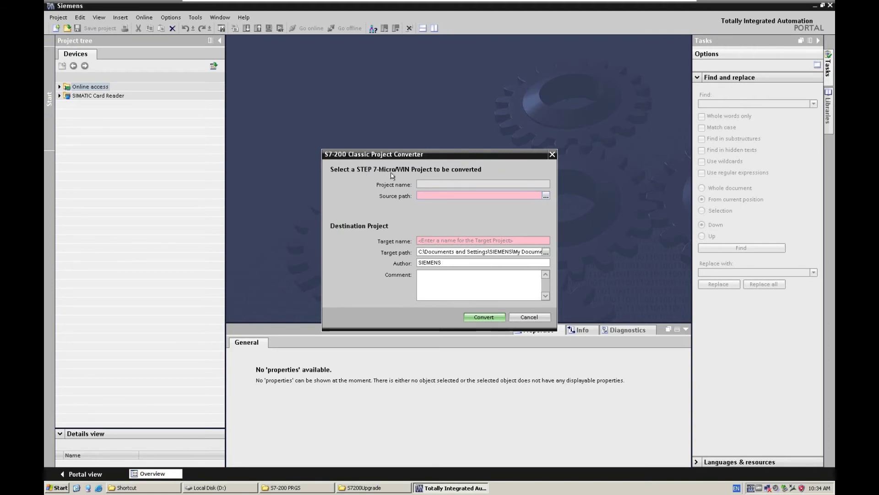
left_click(546, 195)
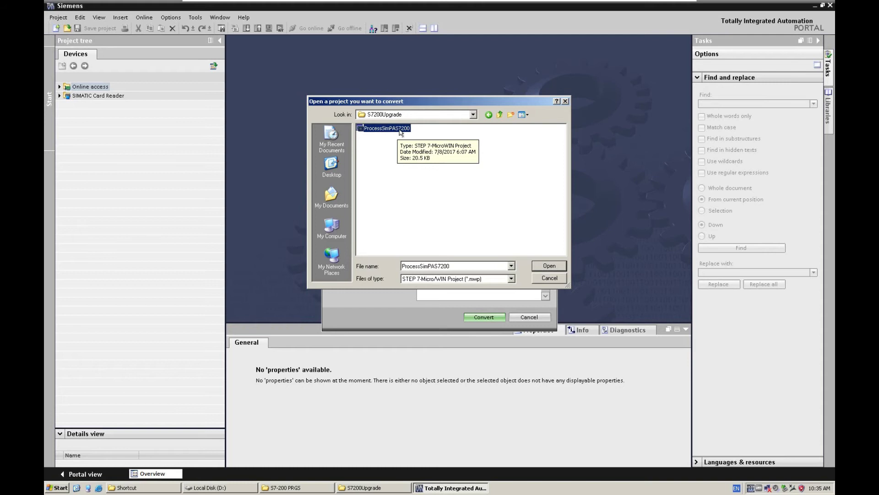
left_click(549, 265)
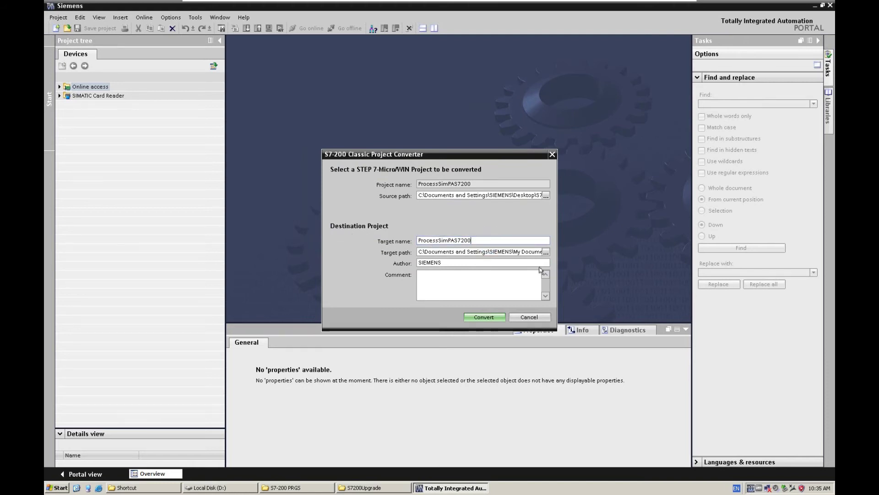
- Convert ProcessSimPAS7200, acknowledge the completion notices, and expand SIMATIC 1200 station_1
left_click(483, 318)
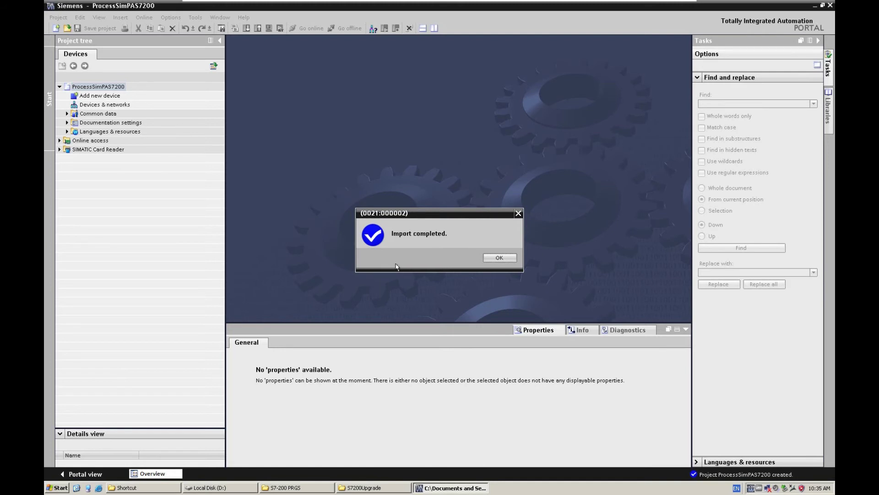
left_click(504, 258)
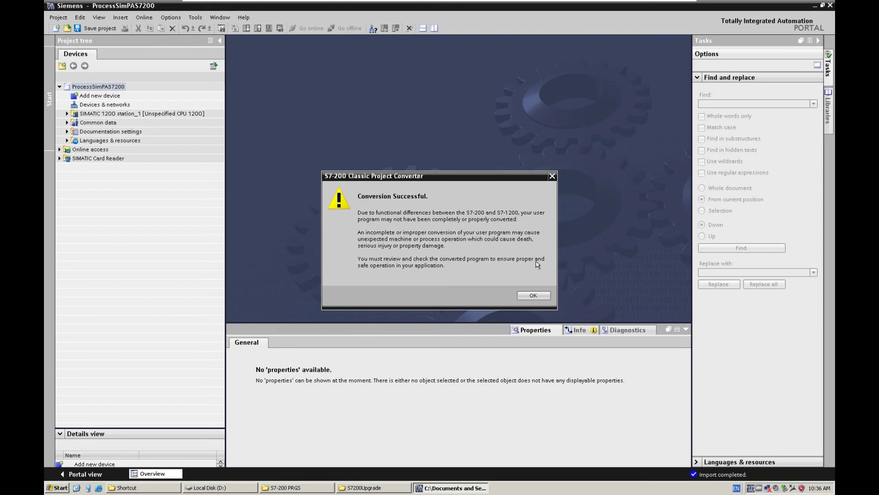
left_click(532, 296)
left_click(403, 224)
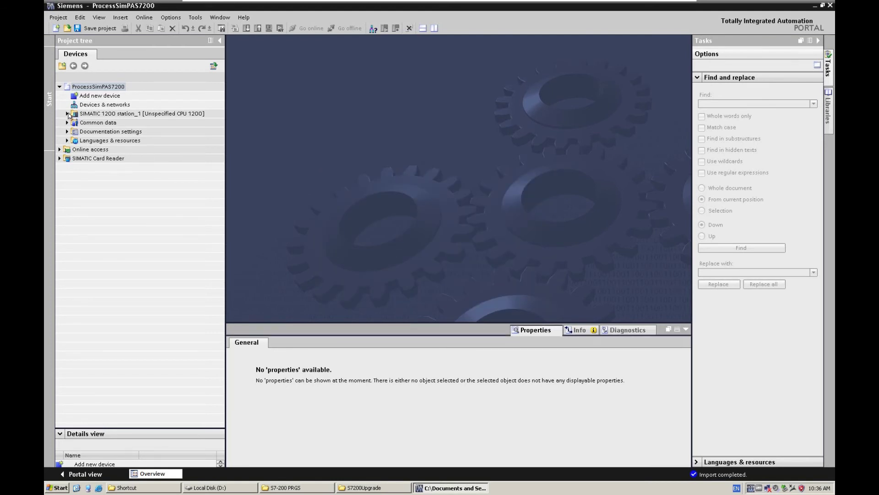
- Open station_1's device configuration, browse the CPU 1211C AC/DC/Rly models, and list Program blocks
left_click(67, 114)
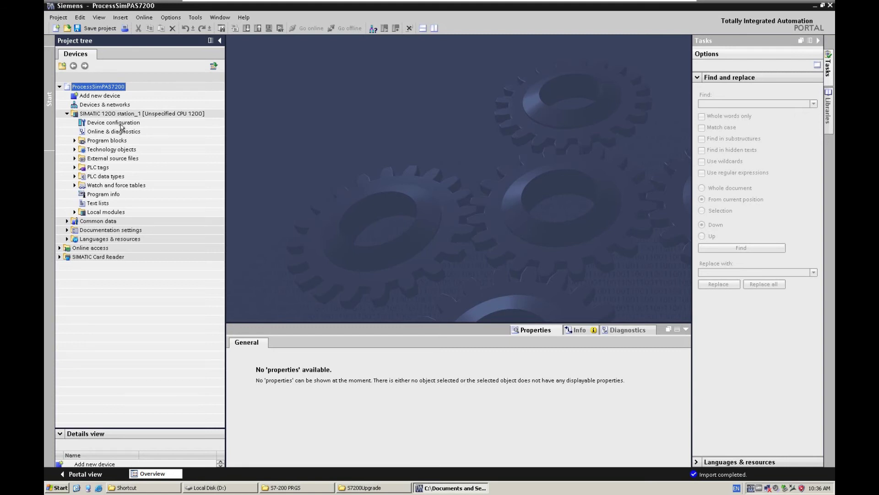
double_click(103, 125)
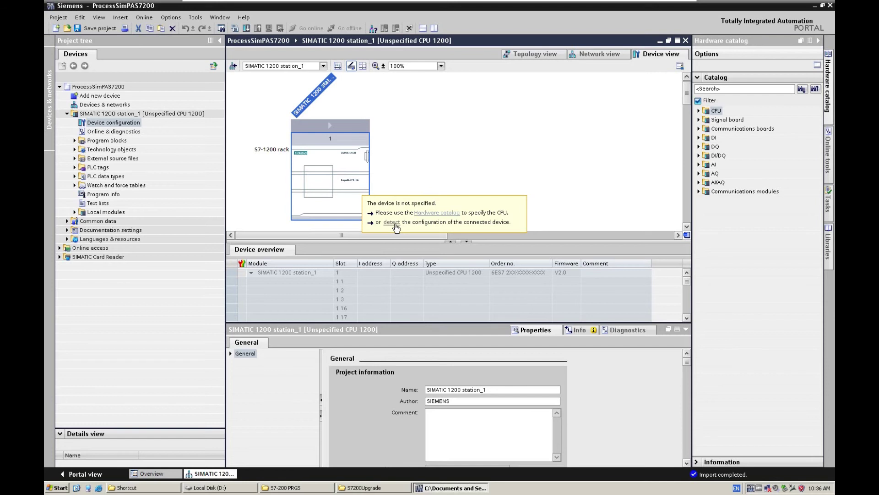
left_click(739, 129)
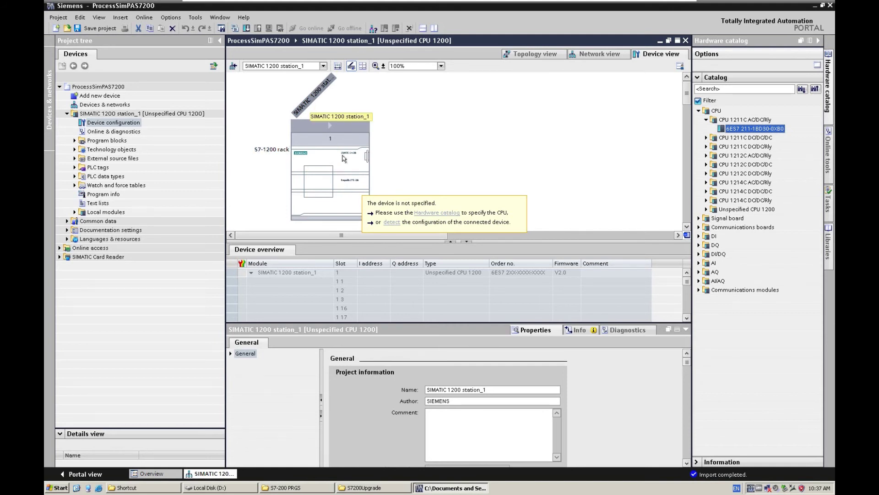
left_click(73, 142)
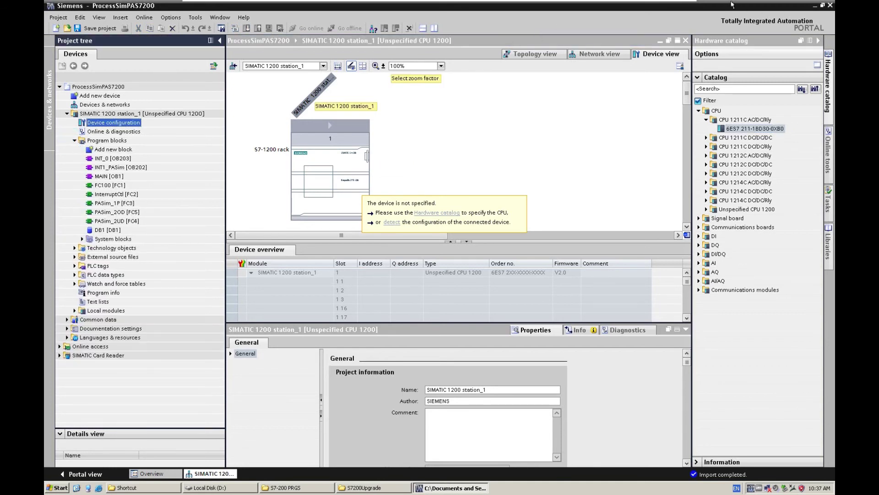
- Place TIA Portal beside Micro/WIN and select FC100 (SBR0) and the converted FC100 [FC1]
left_click(823, 5)
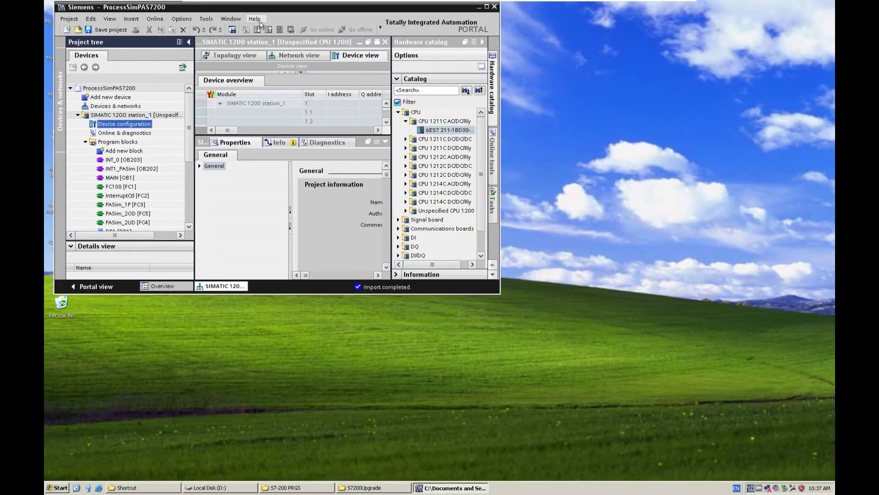
left_click_drag(253, 8, 493, 54)
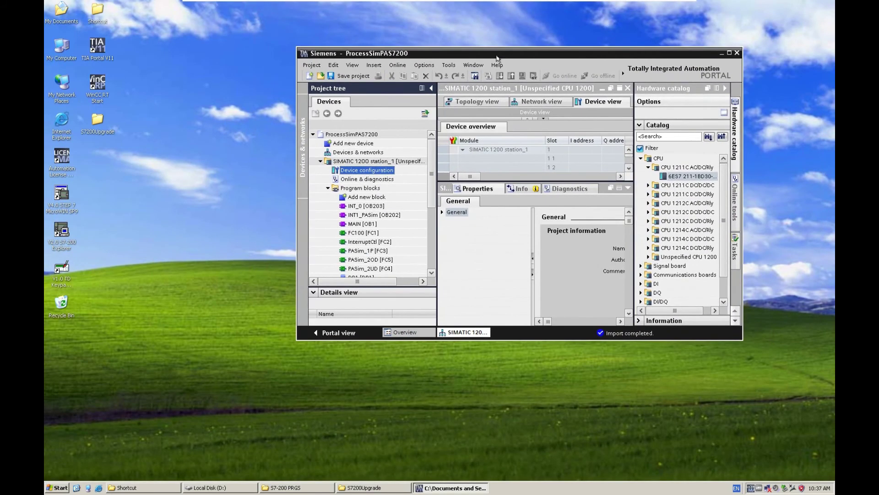
left_click(463, 242)
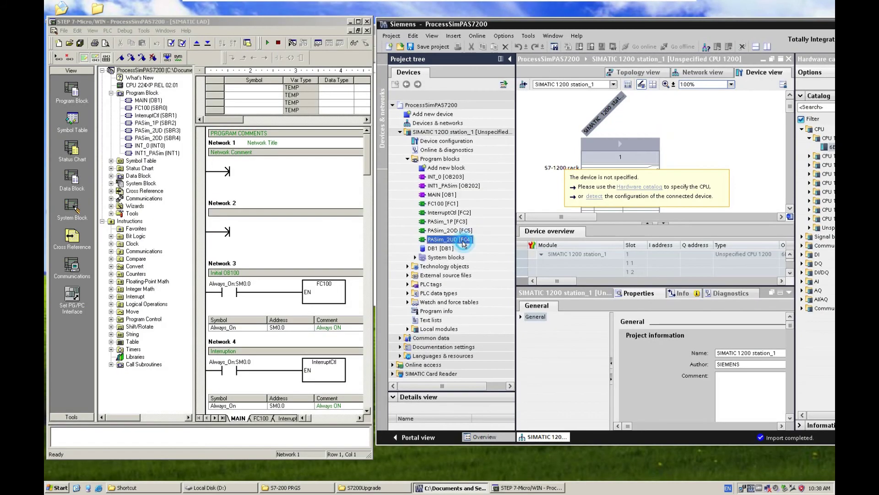
left_click(717, 159)
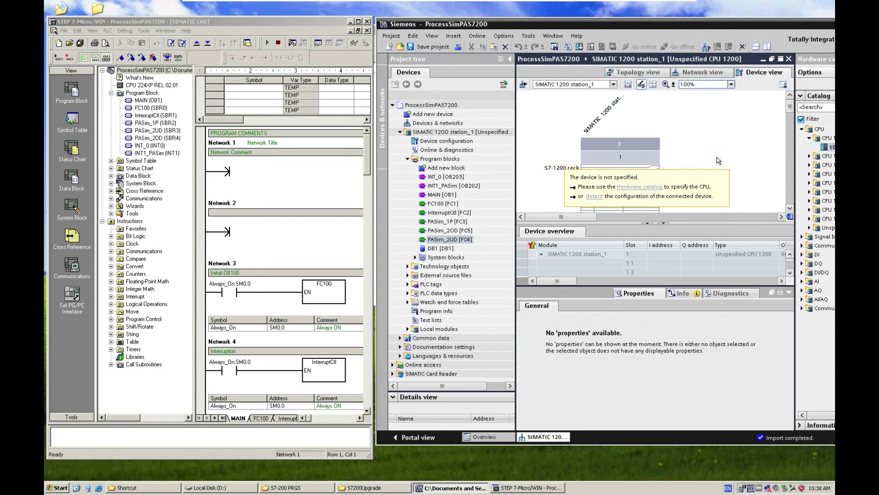
left_click(147, 108)
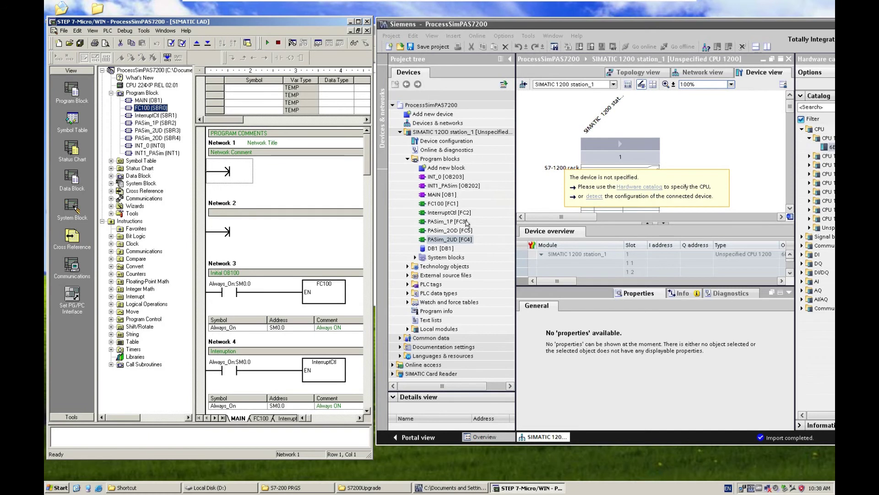
left_click(441, 205)
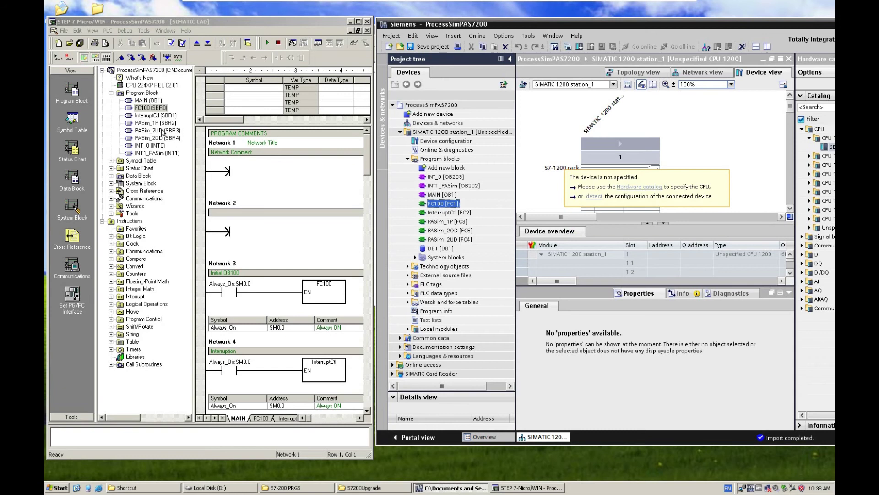
- Open FC100 [FC1] in the LAD editor with the Inspector window collapsed to enlarge the networks
double_click(151, 108)
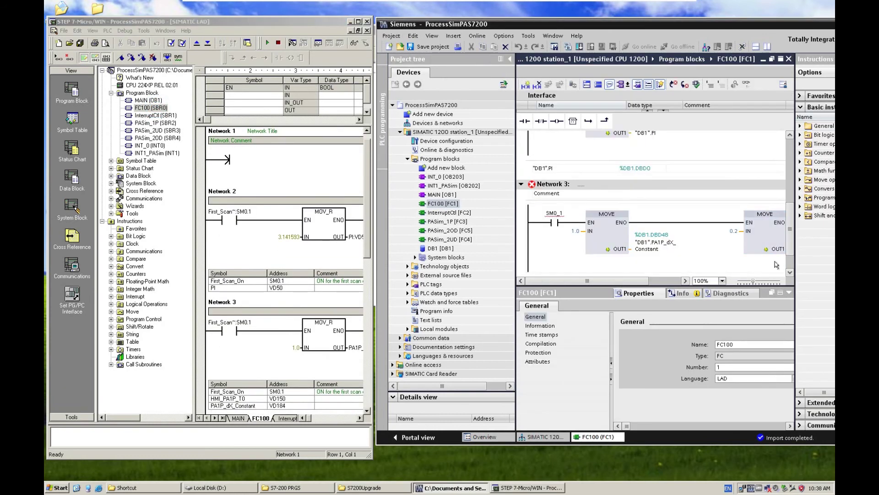
left_click(789, 292)
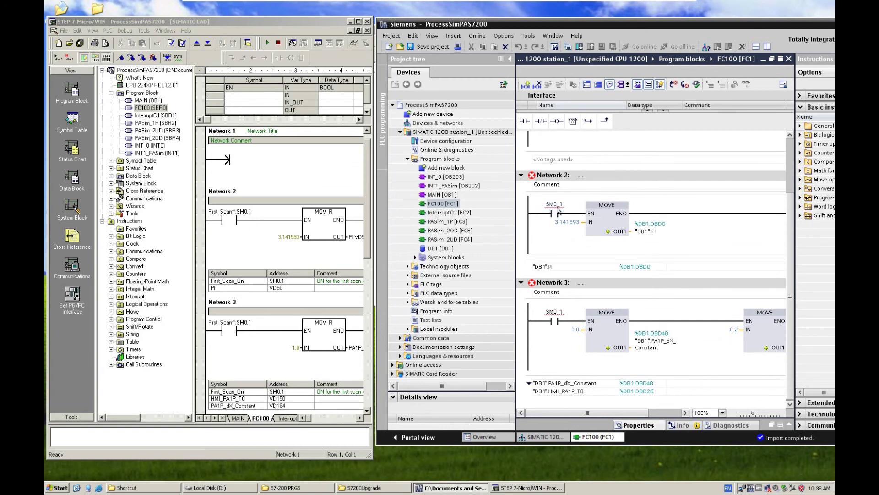
mouse_move(554, 208)
left_click(554, 213)
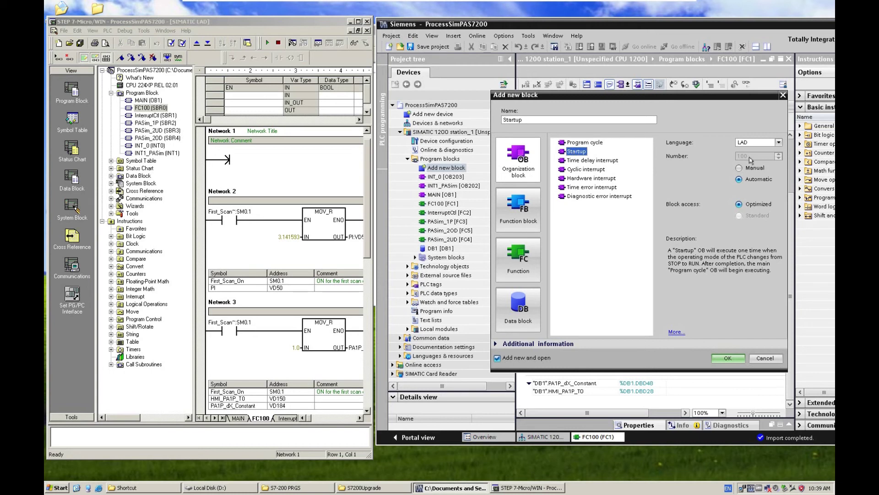
left_click(739, 168)
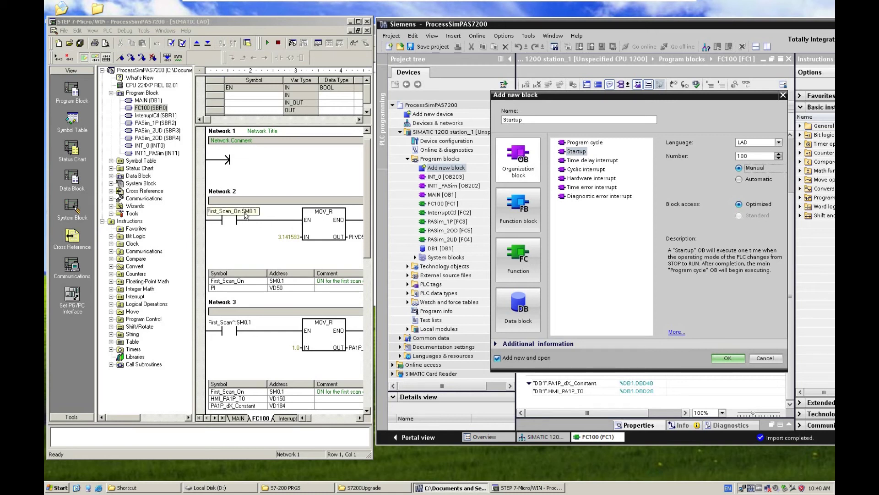
left_click(758, 361)
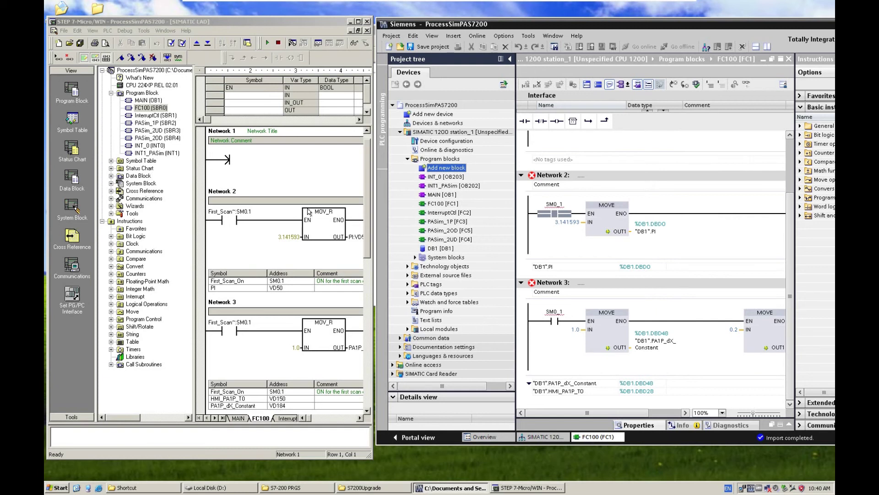
- Select the original PASim_1P and PASim_2UD subroutines, then open the converted InterruptCtl [FC2]
left_click(156, 123)
left_click(157, 131)
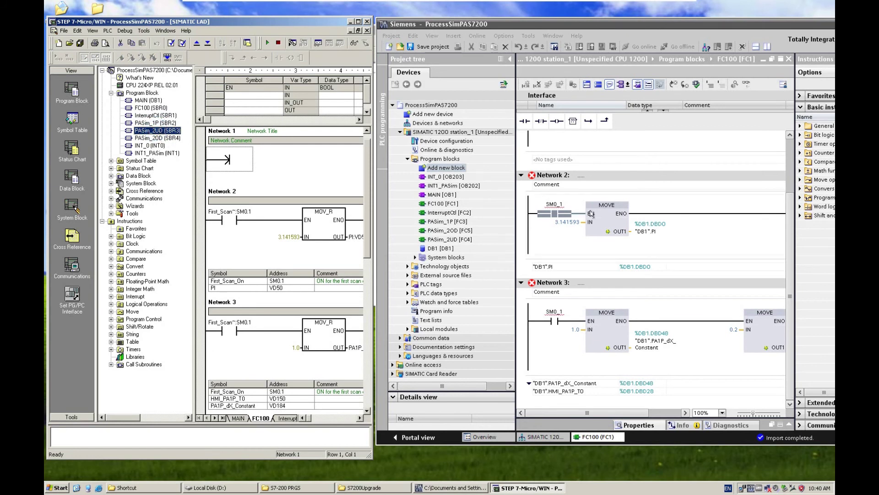
left_click(459, 213)
double_click(458, 213)
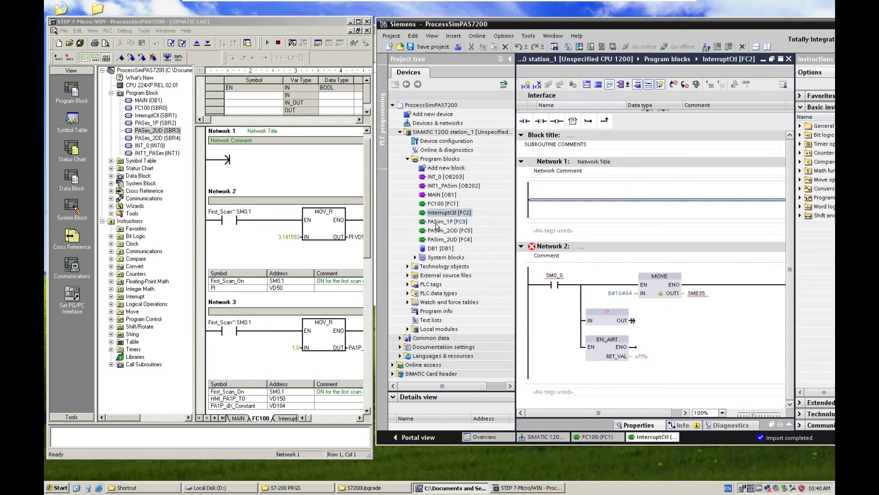
- Open INT1_PASim [OB202] and compare its ladder with the original PASim_1P subroutine
double_click(441, 176)
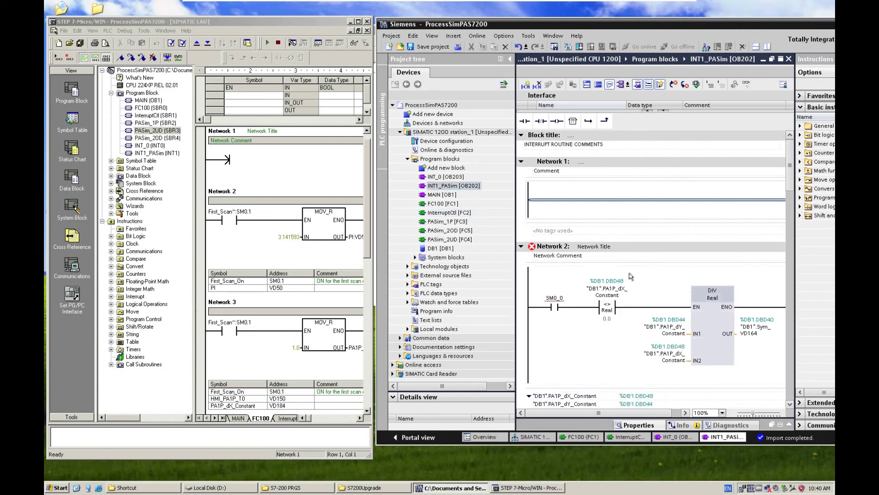
double_click(453, 185)
scroll(641, 292, "up", 3)
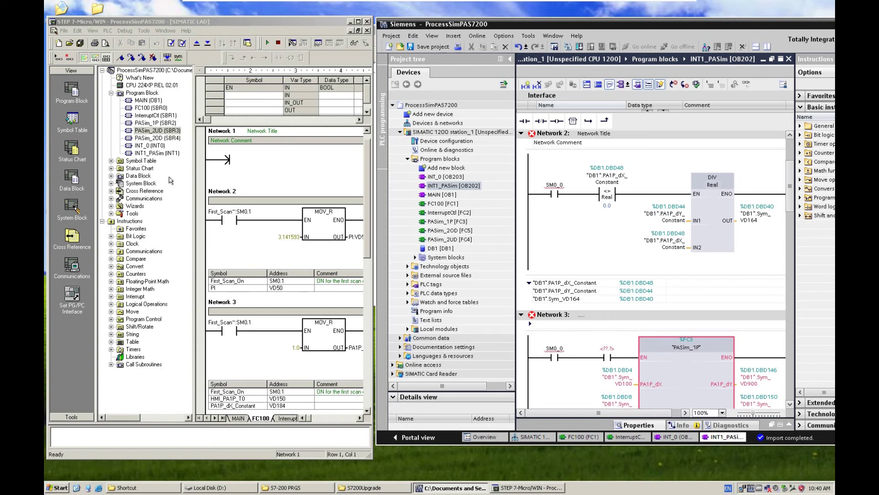
left_click(170, 123)
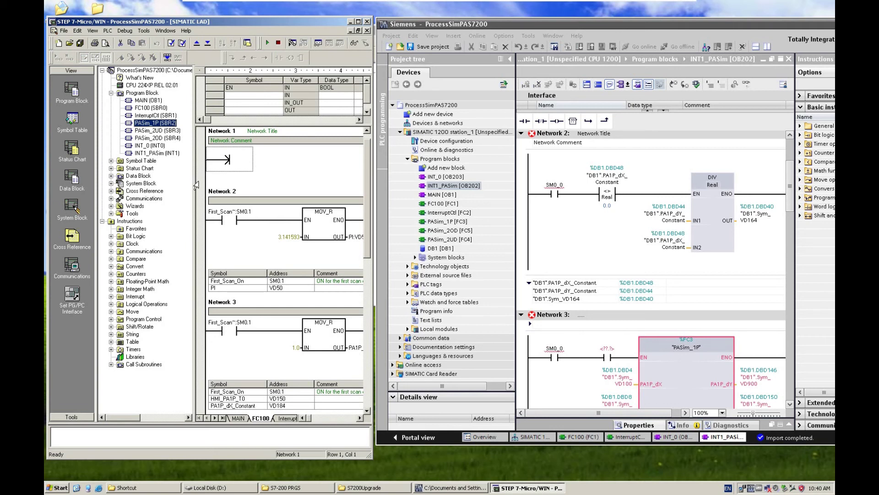
left_click(473, 188)
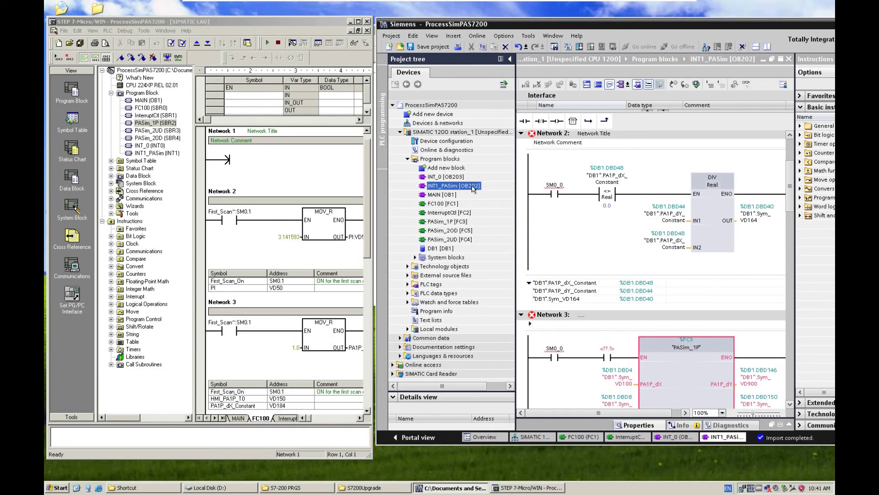
- In INT1_PASim [OB202] properties, keep block number 202 and set cyclic time to 100 ms
right_click(472, 187)
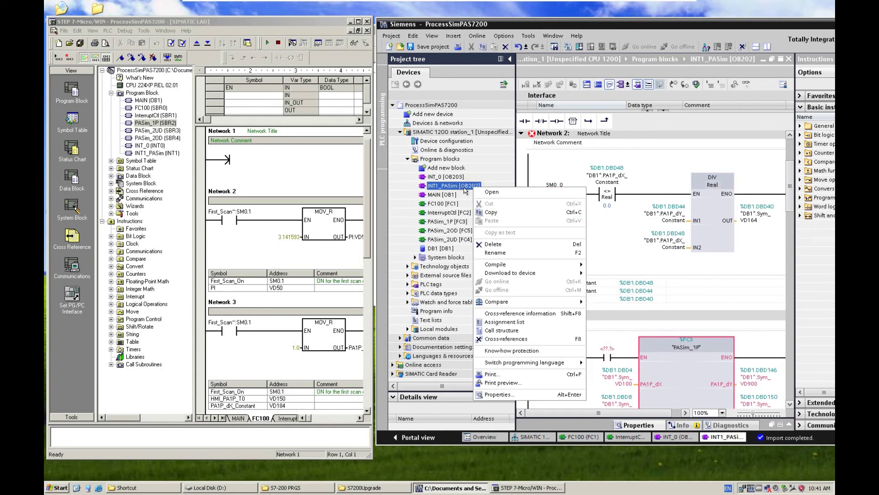
left_click(495, 394)
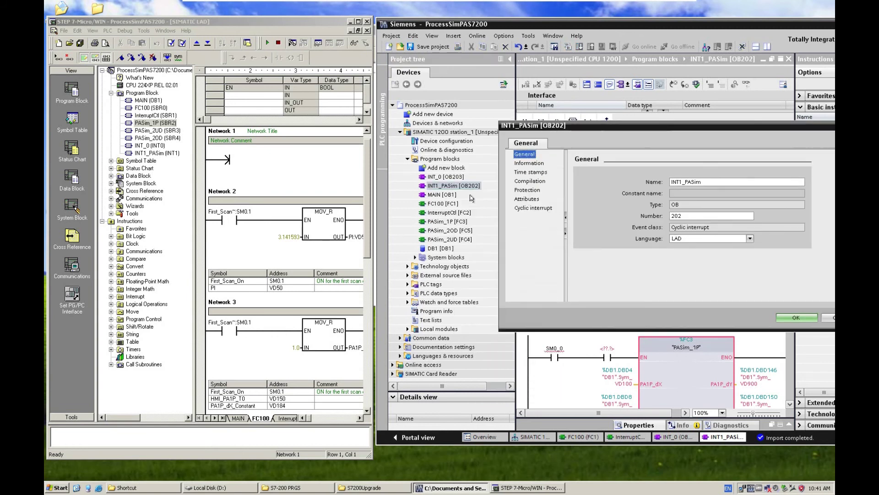
double_click(691, 216)
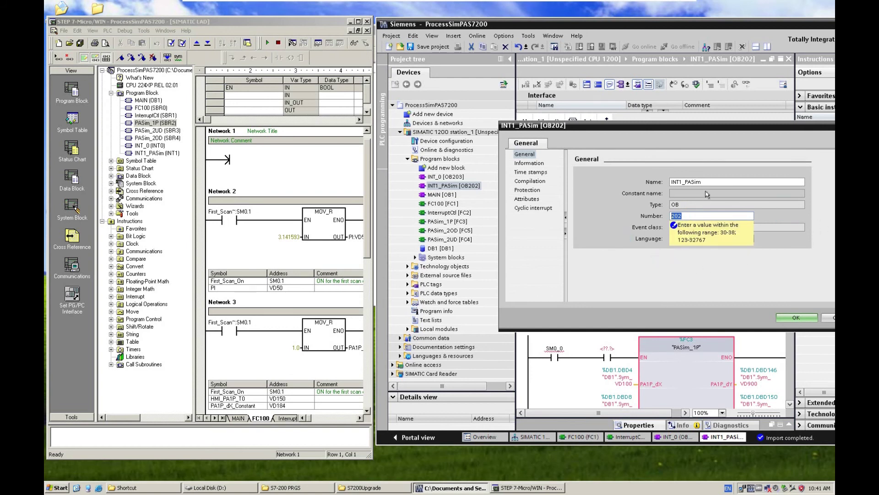
left_click(716, 178)
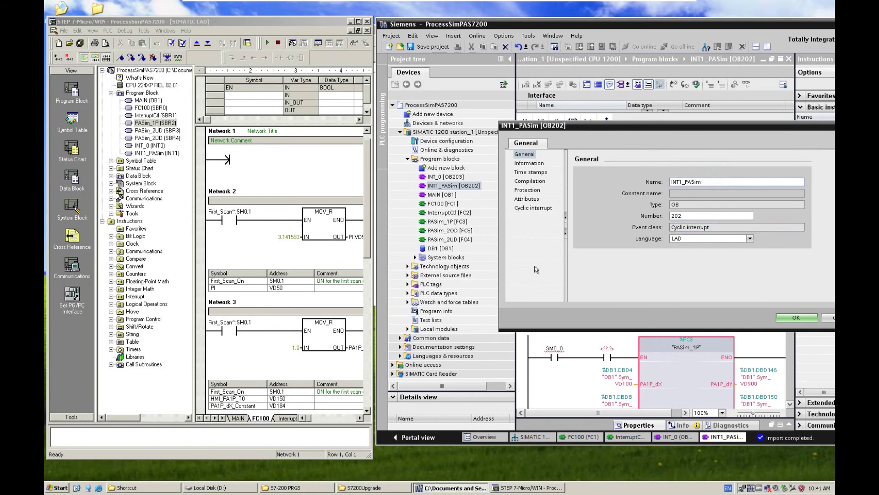
left_click(542, 207)
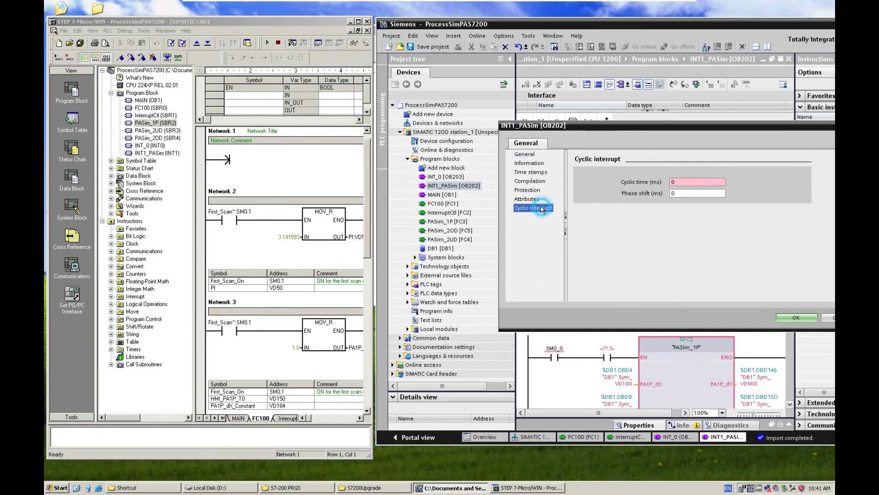
left_click(691, 182)
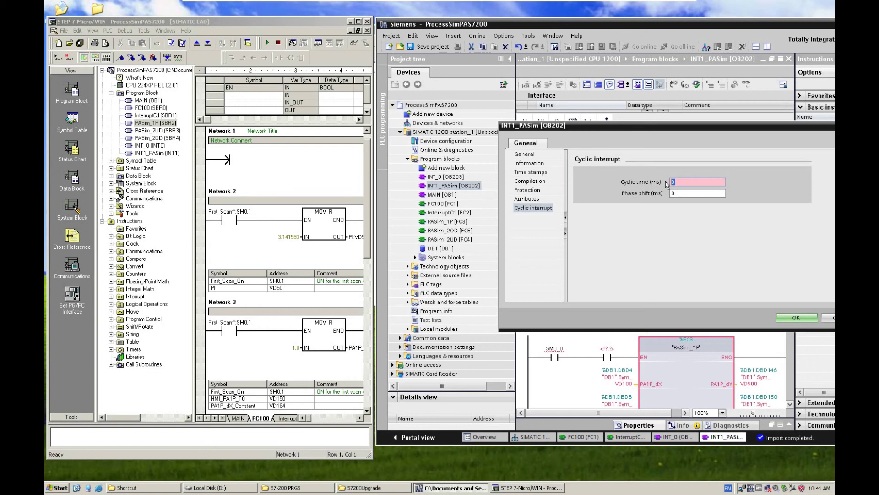
type("100")
key("Tab")
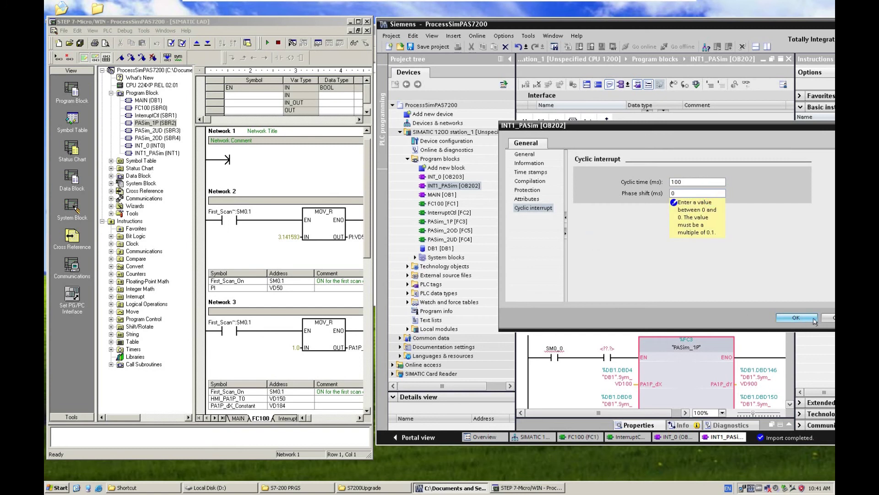
left_click(809, 319)
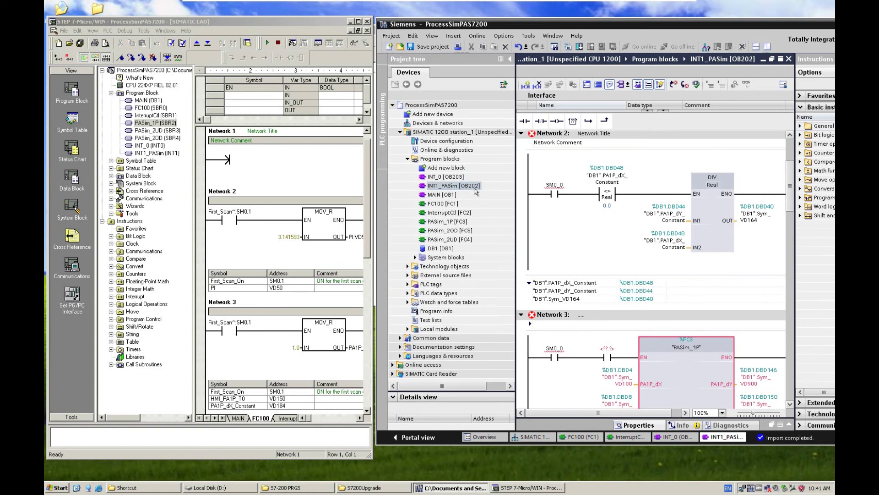
left_click(664, 244)
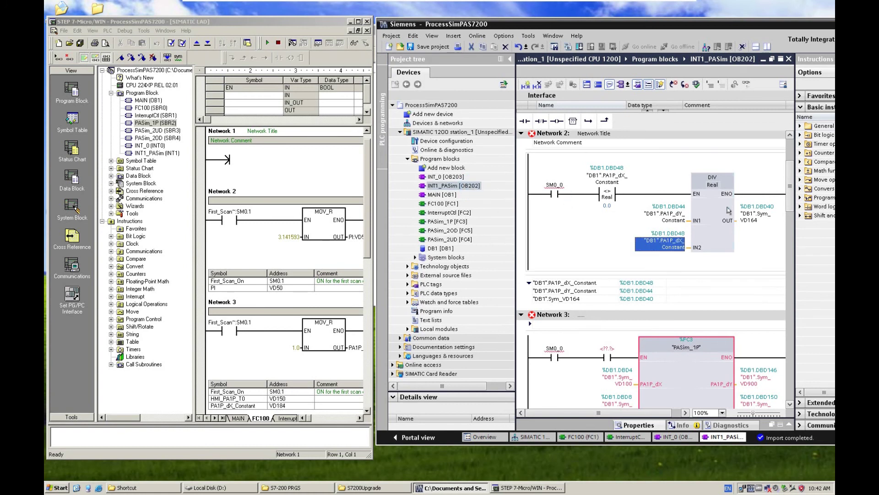
left_click(464, 224)
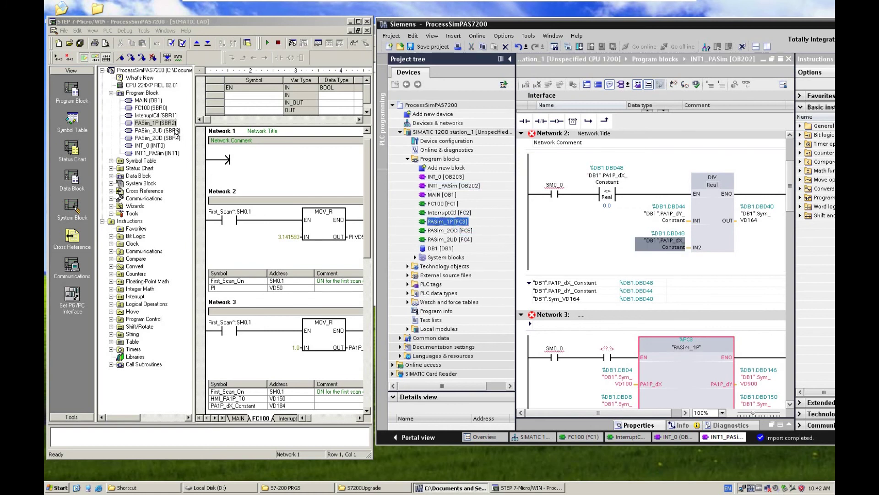
left_click(460, 239)
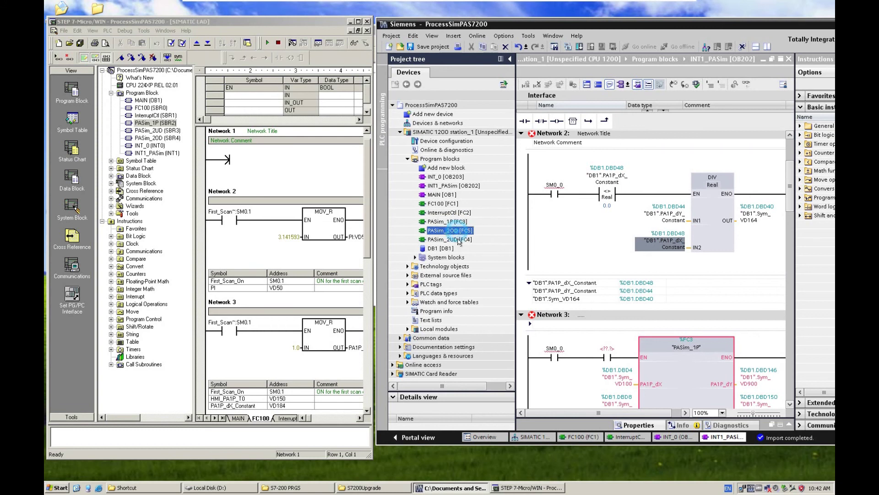
left_click(638, 266)
scroll(641, 257, "down", 5)
left_click(661, 220)
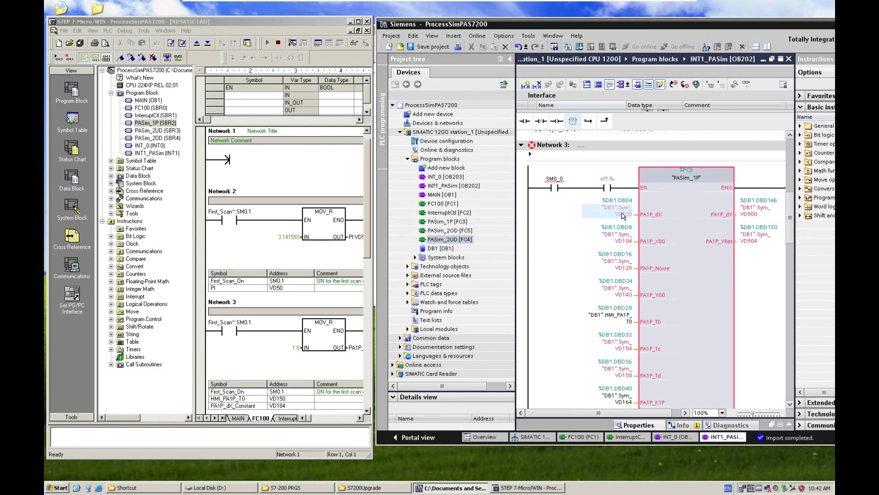
mouse_move(623, 217)
left_click(677, 320)
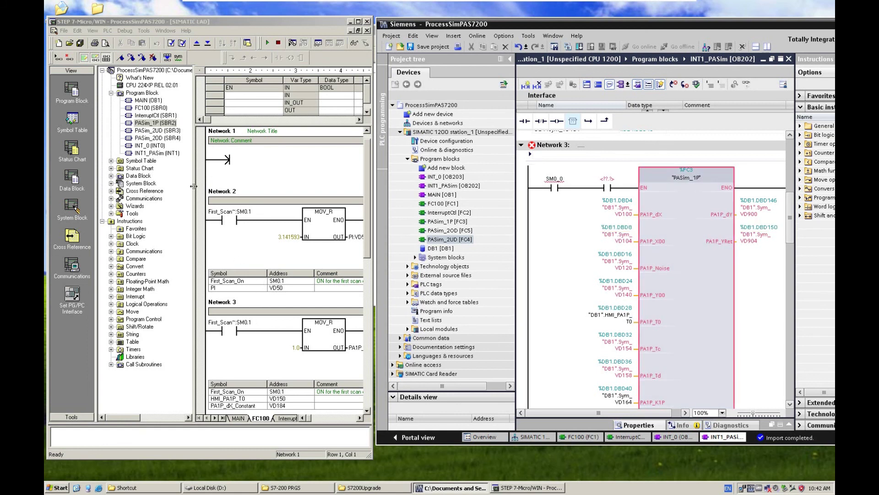
- View the Micro/WIN PA1P symbol table, e.g. PA1P_Vk at VD860, then return to TIA Portal
left_click(138, 160)
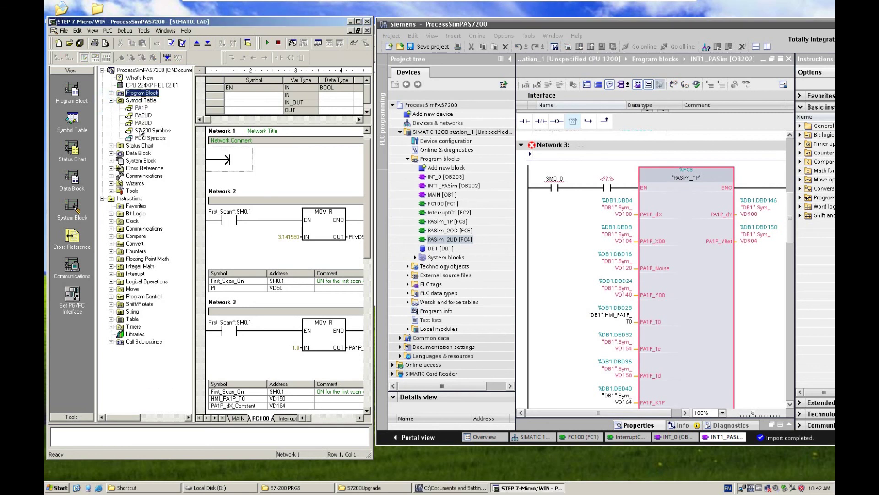
left_click(141, 109)
left_click(303, 219)
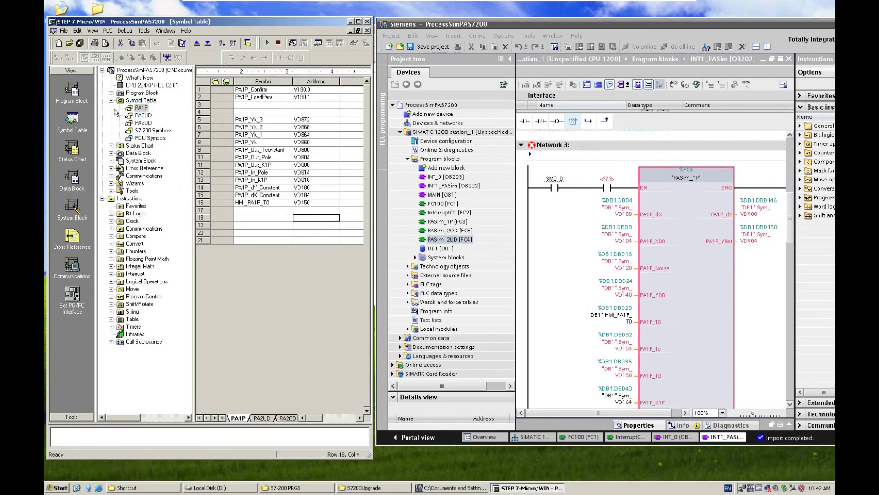
left_click(111, 93)
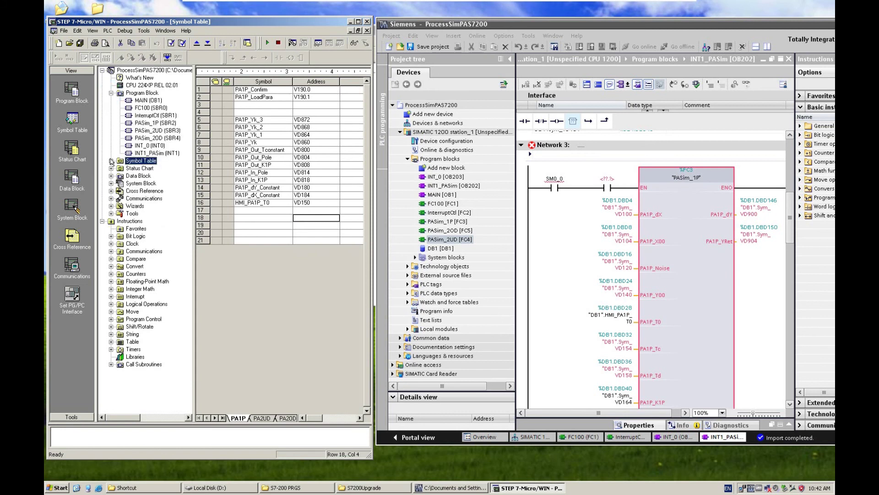
left_click(111, 161)
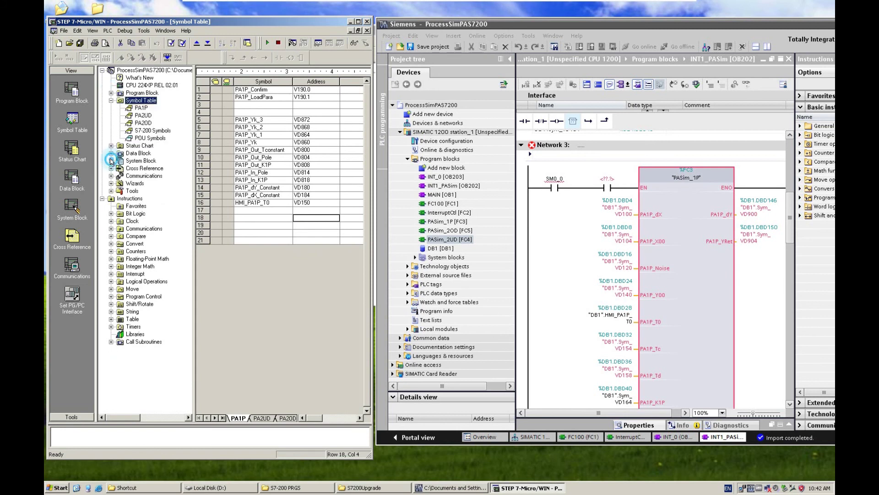
left_click(142, 108)
left_click(251, 172)
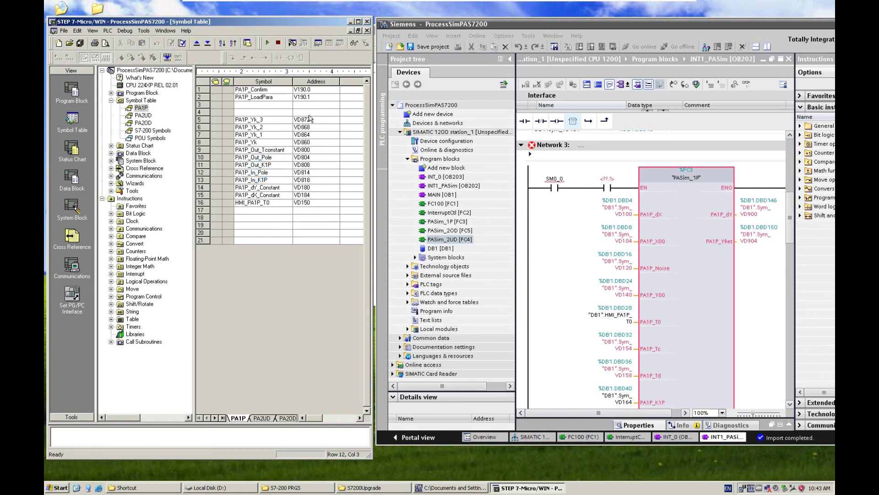
left_click(580, 283)
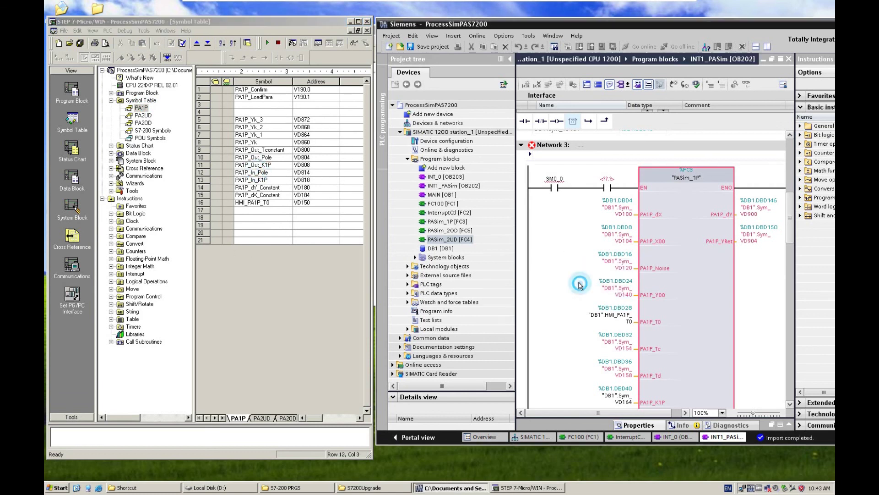
left_click(581, 275)
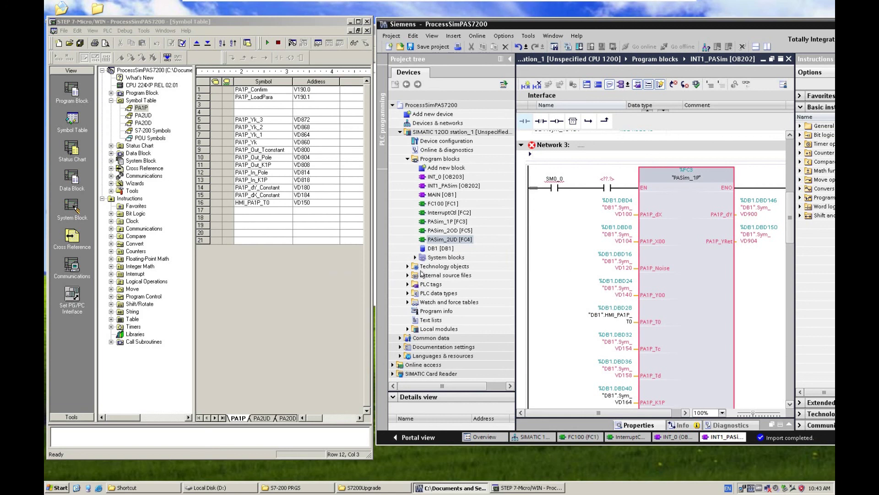
- Review the tags in DB1 [DB1], then go back to the INT1_PASim [OB202] ladder
double_click(439, 249)
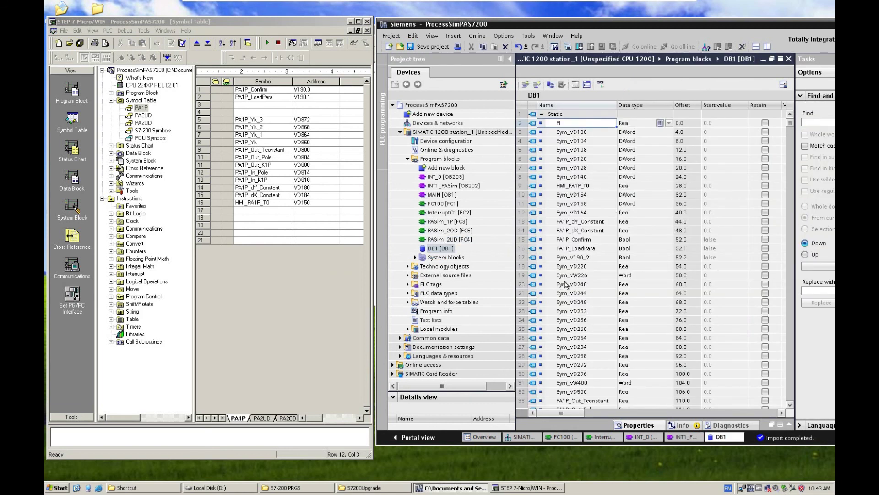
scroll(589, 285, "down", 1)
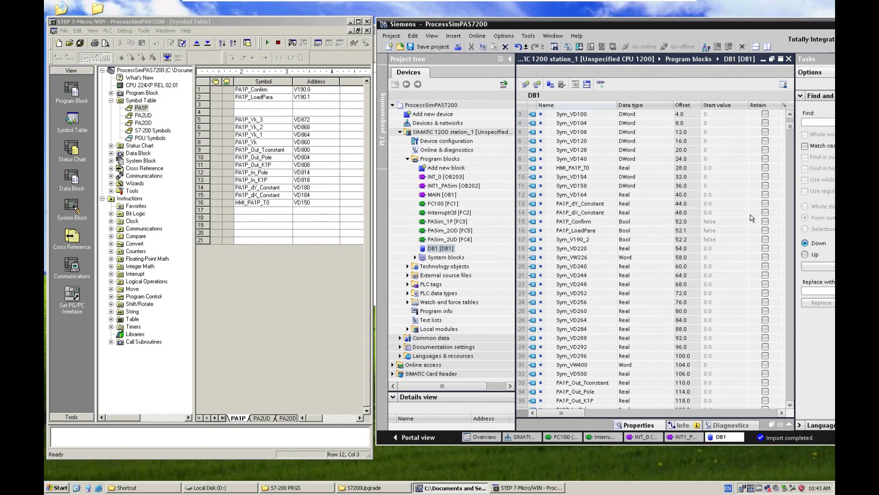
scroll(648, 302, "down", 1)
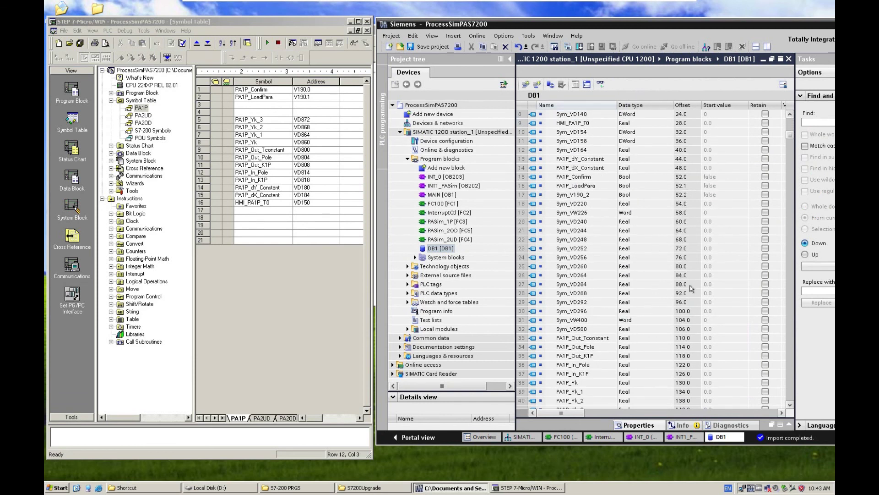
scroll(550, 195, "up", 2)
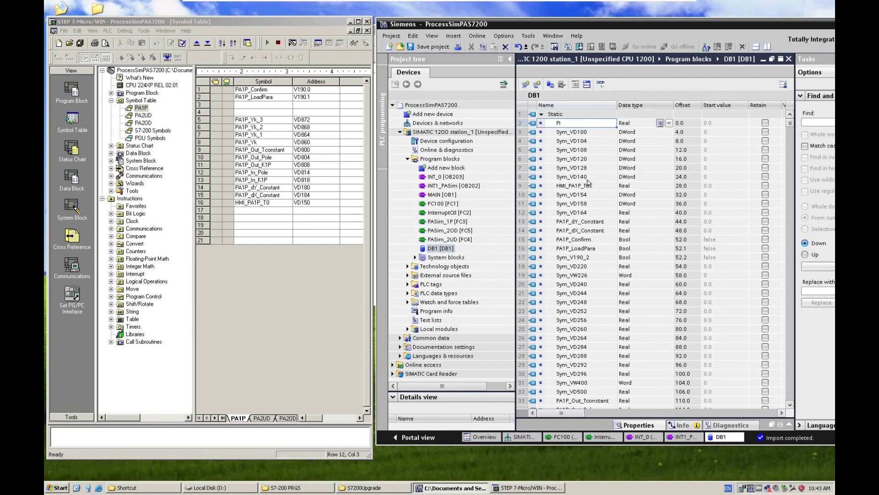
left_click(682, 437)
scroll(681, 303, "down", 3)
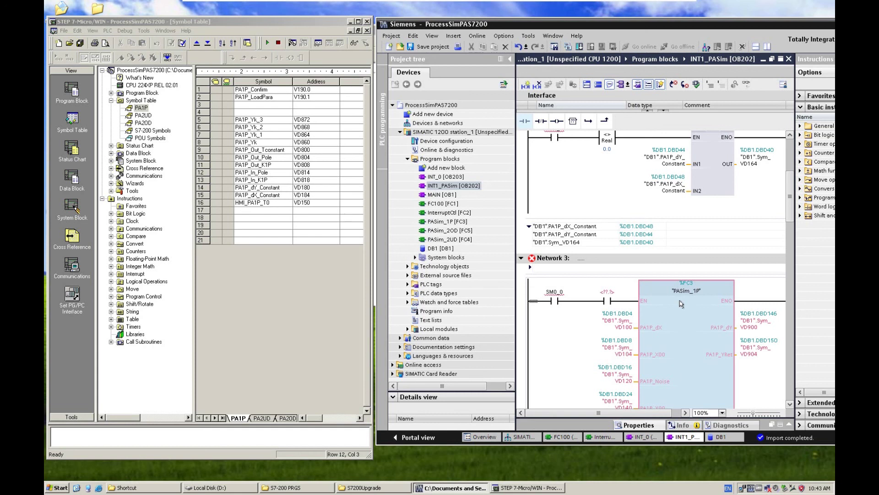
- Scroll back up to Network 2's DIV dividing PA1P_dY_Constant by PA1P_dX_Constant
scroll(681, 304, "up", 2)
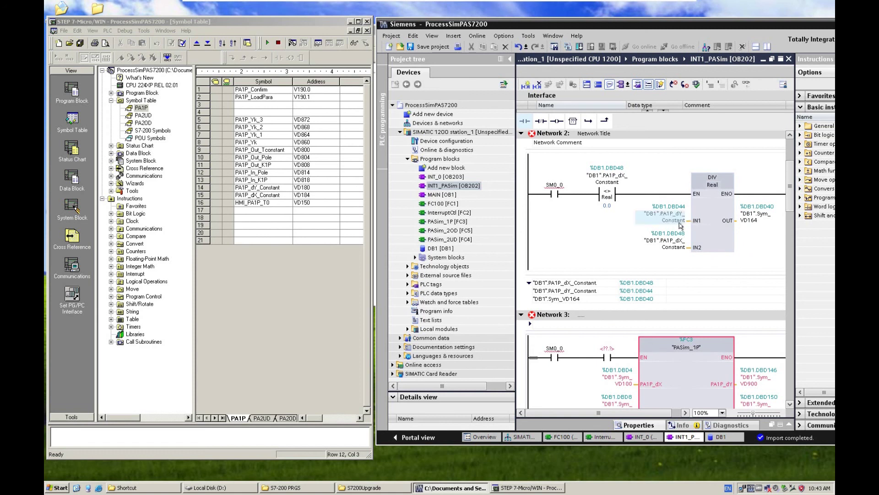
mouse_move(677, 225)
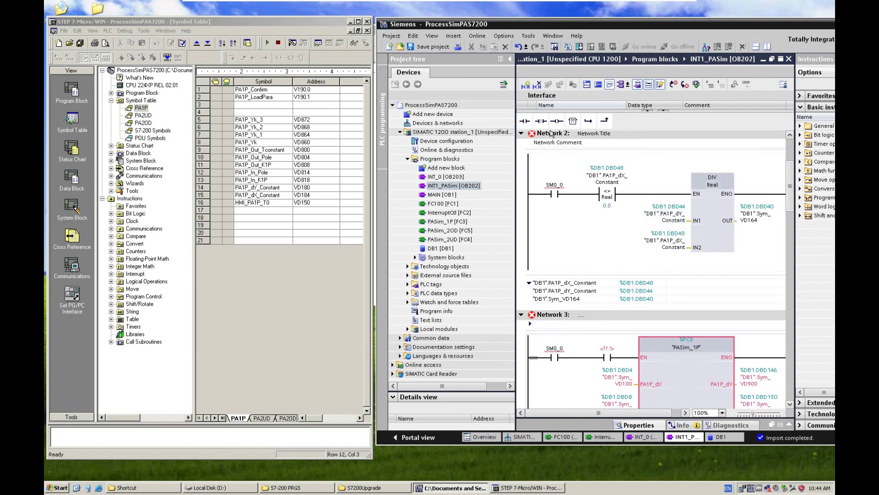
- Open the Project menu to look over its project-level commands without running any
left_click(393, 36)
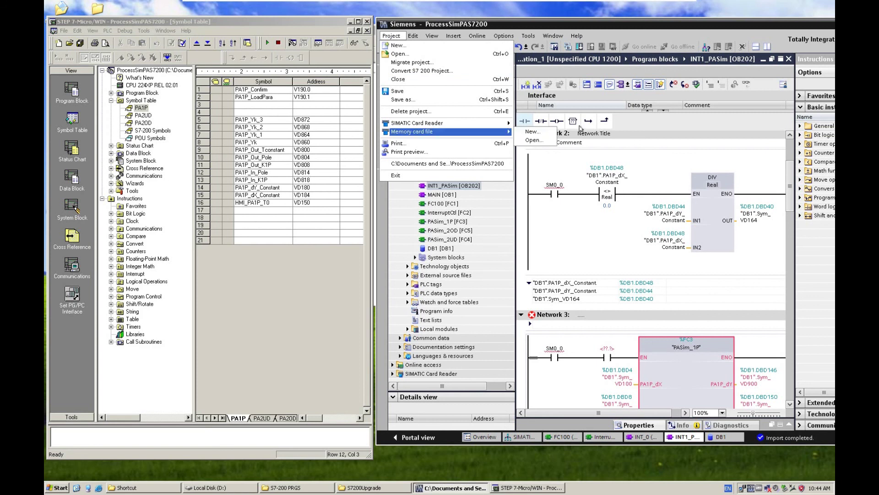
left_click(666, 155)
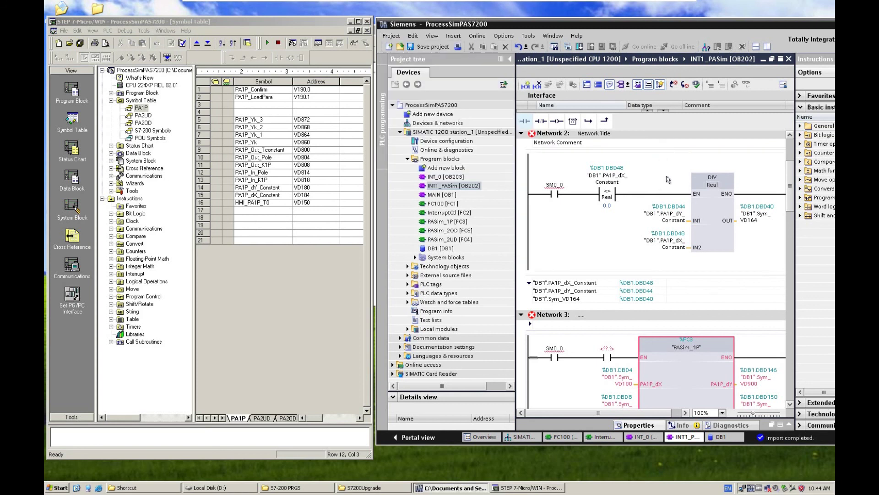